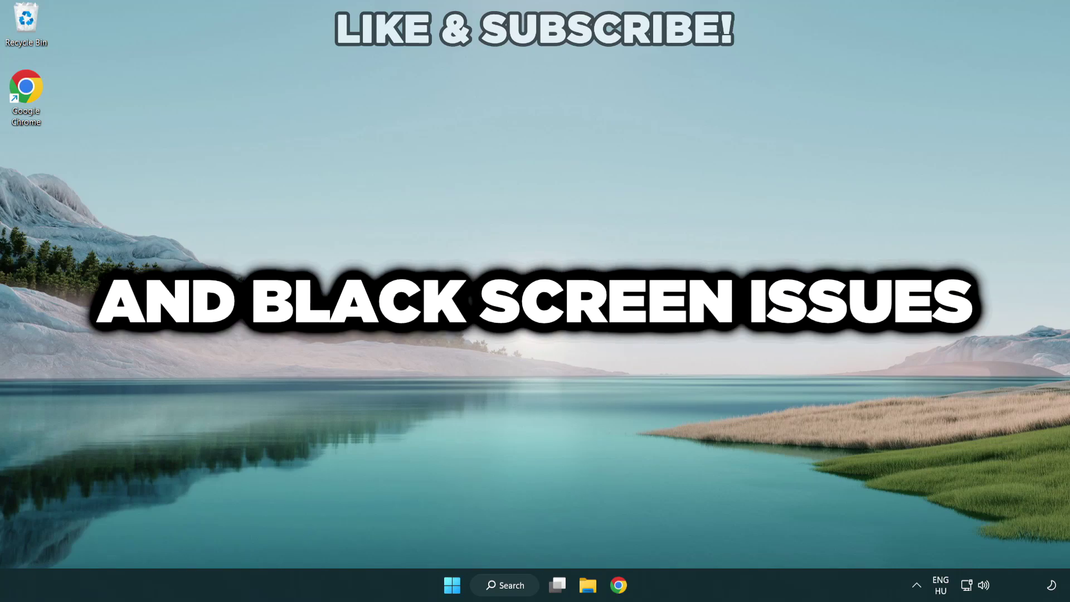
# Search Windows for 'device manager'.
pyautogui.click(511, 589)
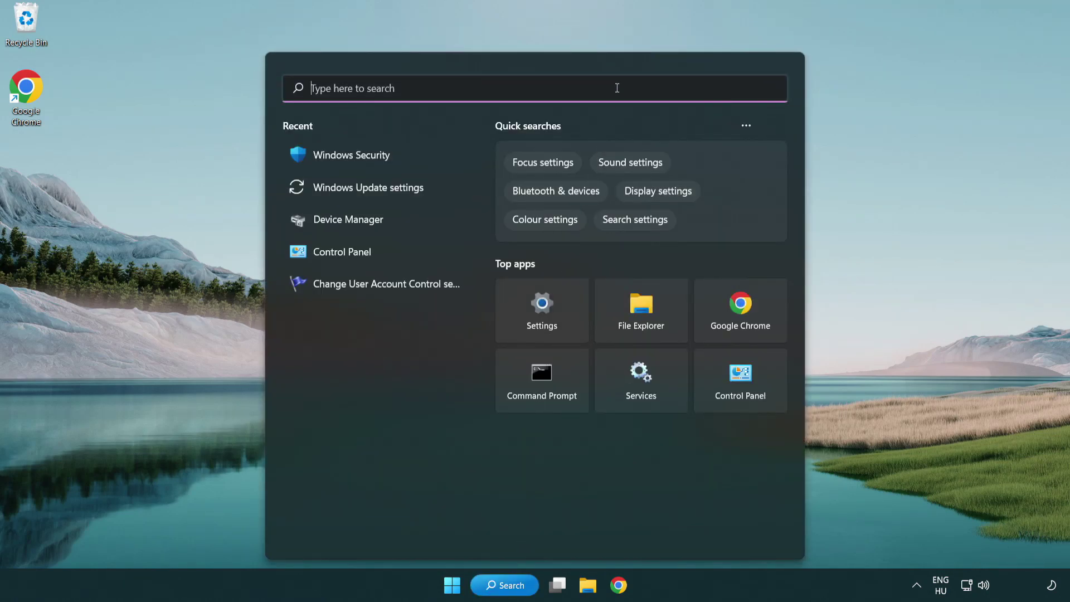
pyautogui.write('devic')
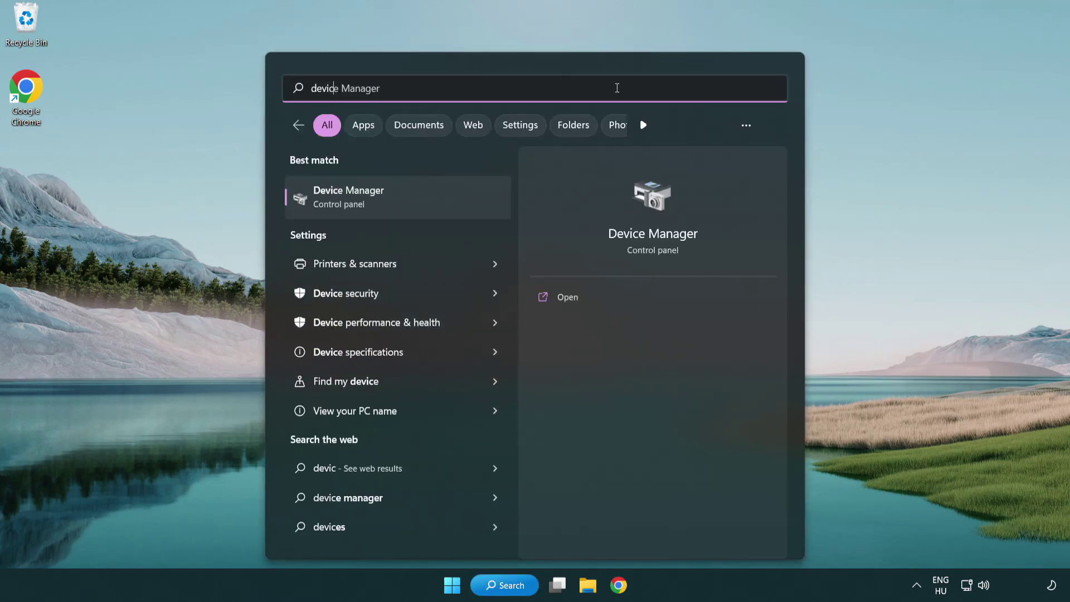
pyautogui.write('e manager')
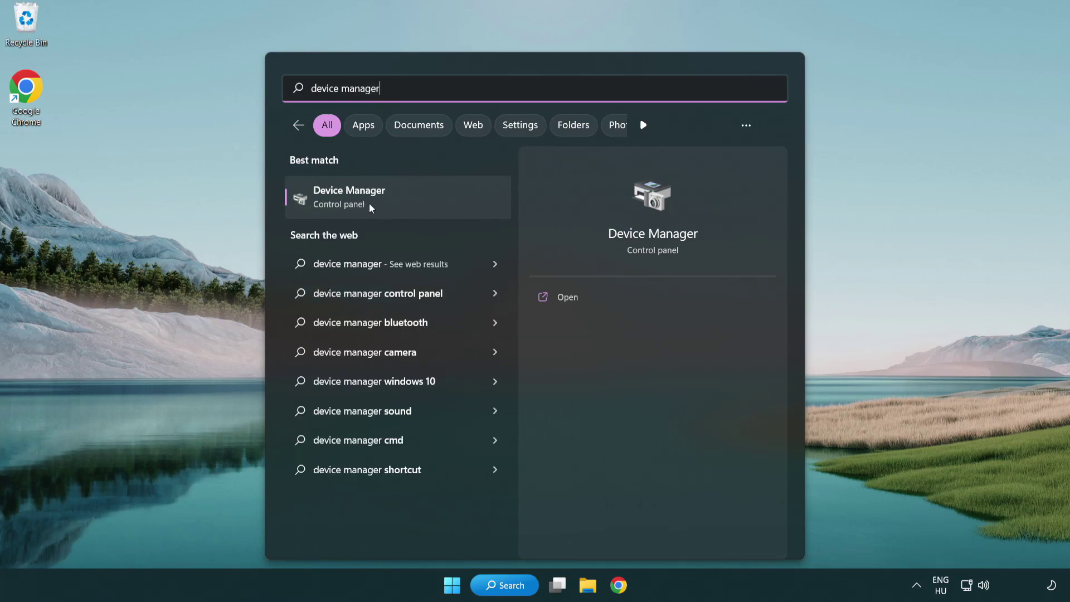
# Launch Device Manager, centre it, expand Display adapters and right-click the VMware SVGA 3D adapter.
pyautogui.click(427, 202)
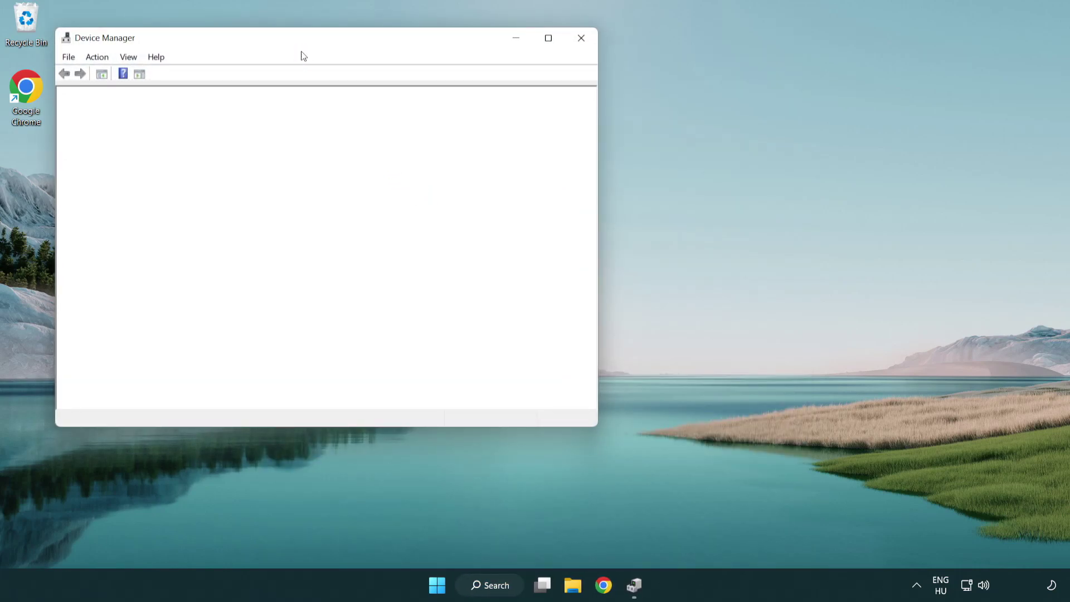
pyautogui.moveTo(293, 43); pyautogui.dragTo(471, 108)
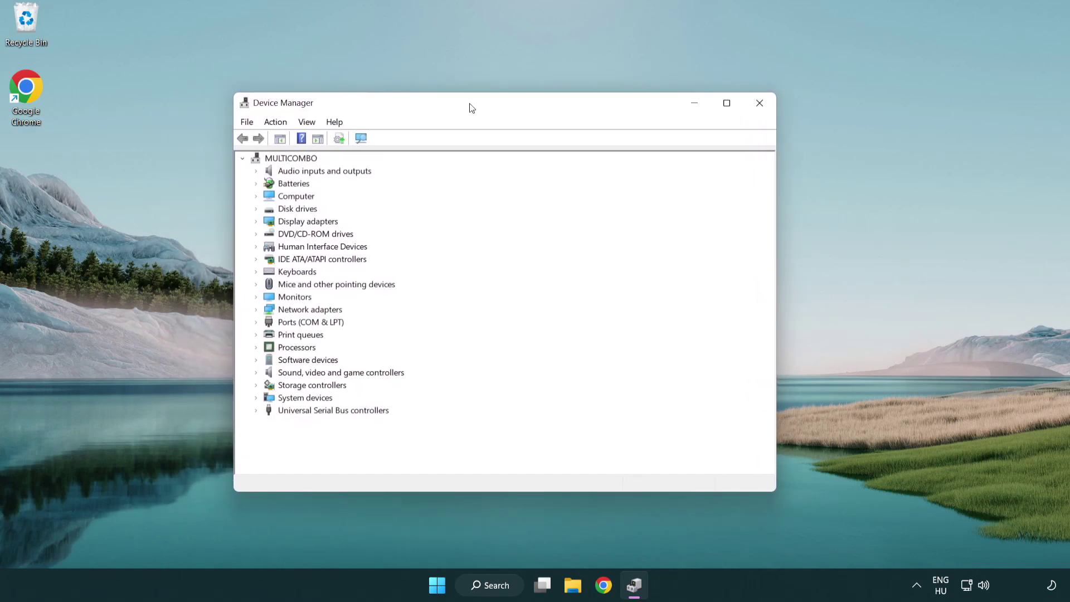
pyautogui.click(294, 223)
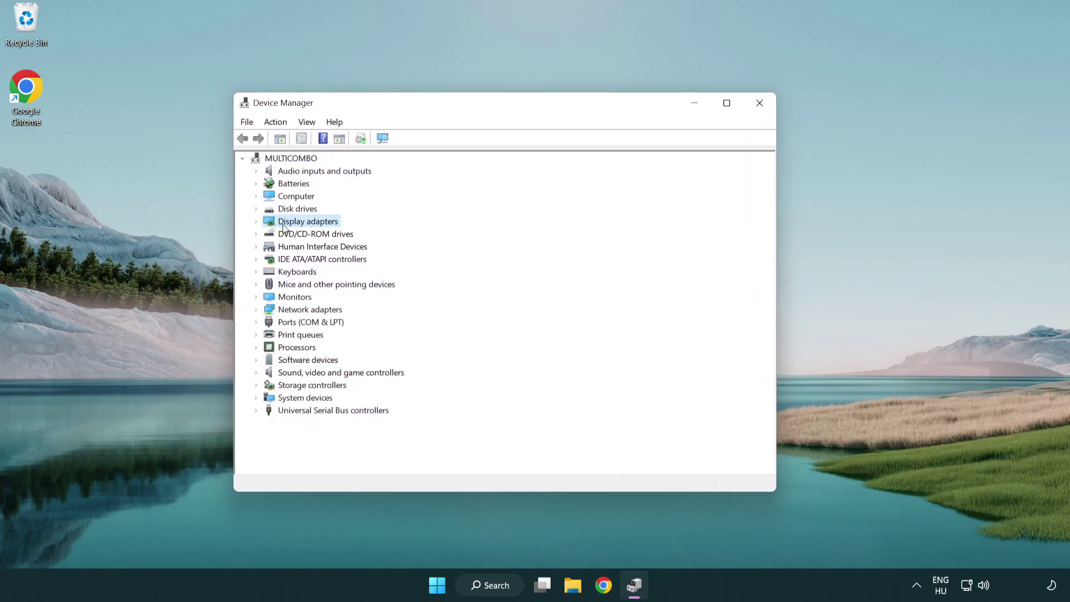
pyautogui.click(257, 222)
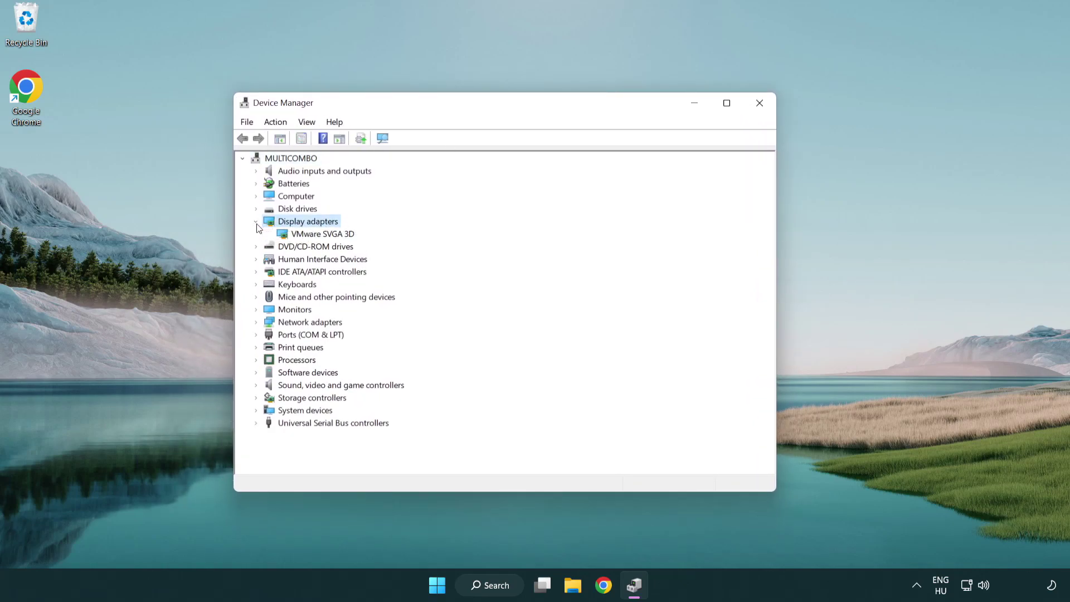
pyautogui.click(316, 237)
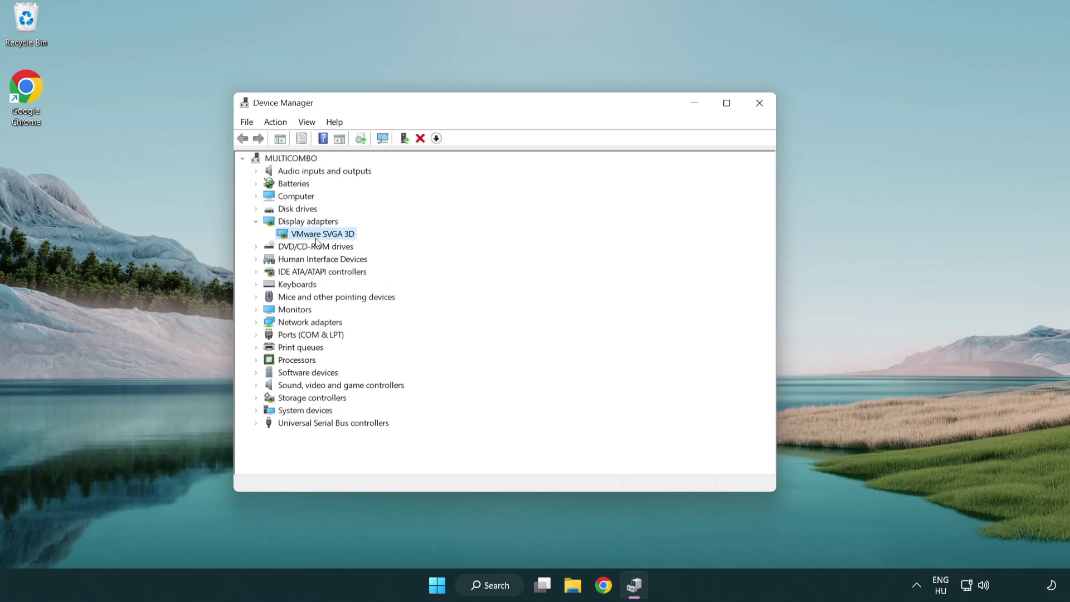
pyautogui.rightClick(318, 236)
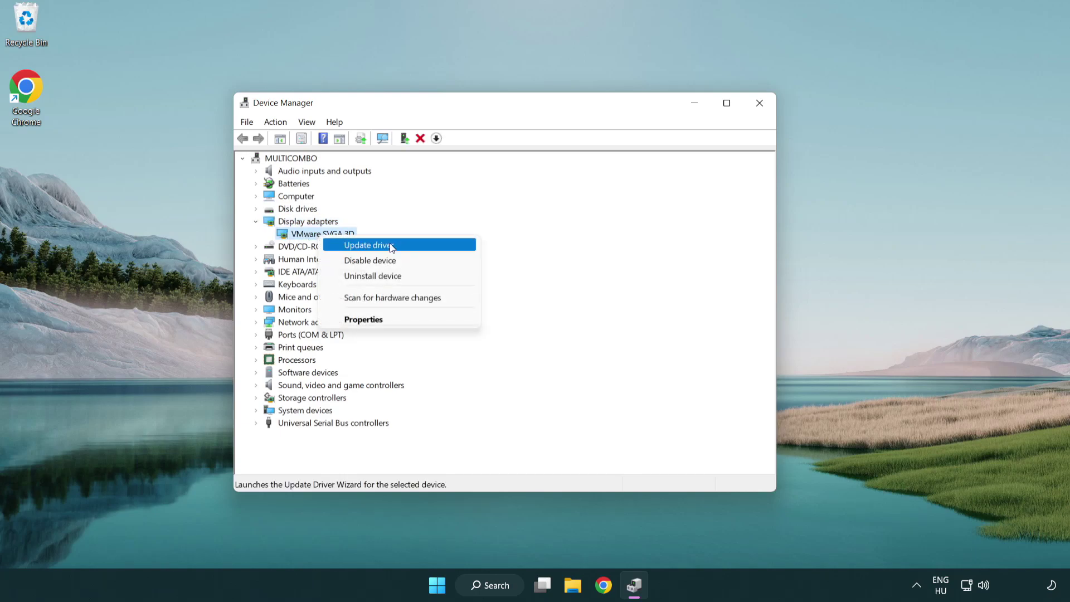
# Search automatically for a VMware SVGA 3D driver; the best driver is already installed.
pyautogui.click(421, 244)
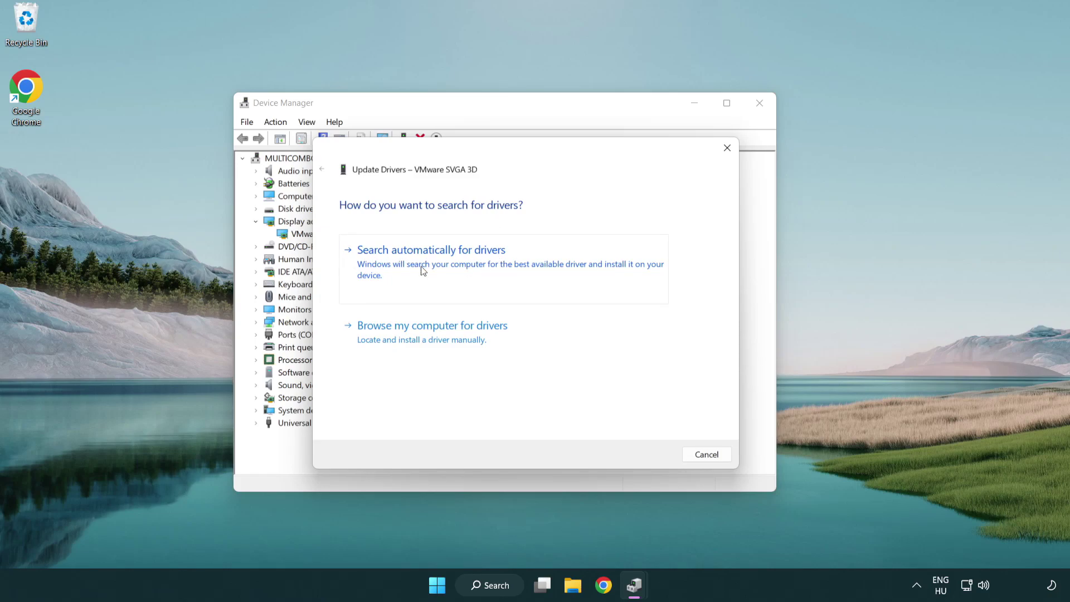
pyautogui.click(471, 263)
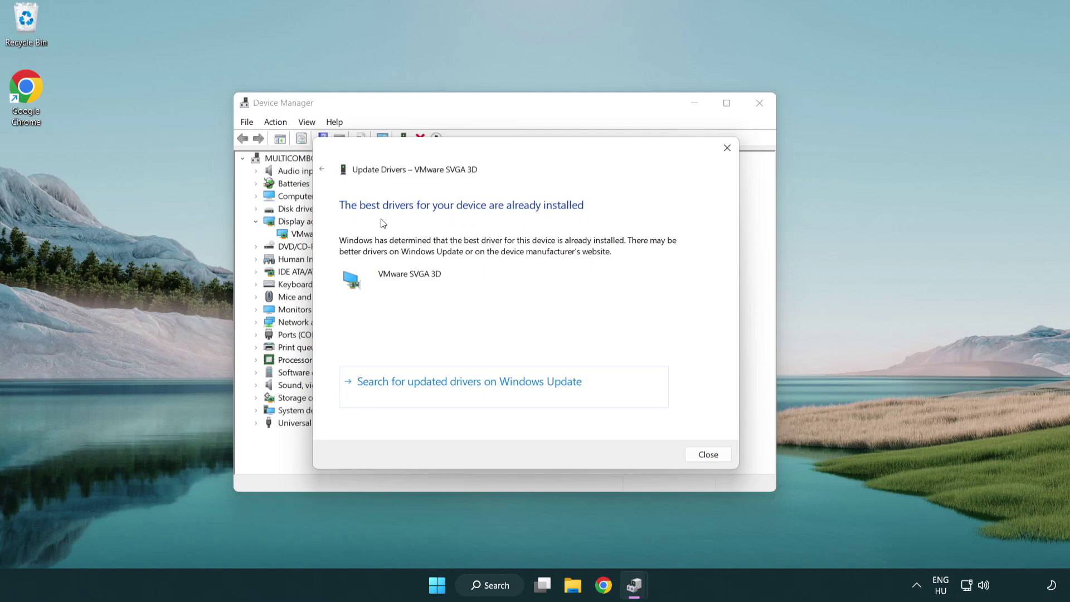
pyautogui.click(709, 456)
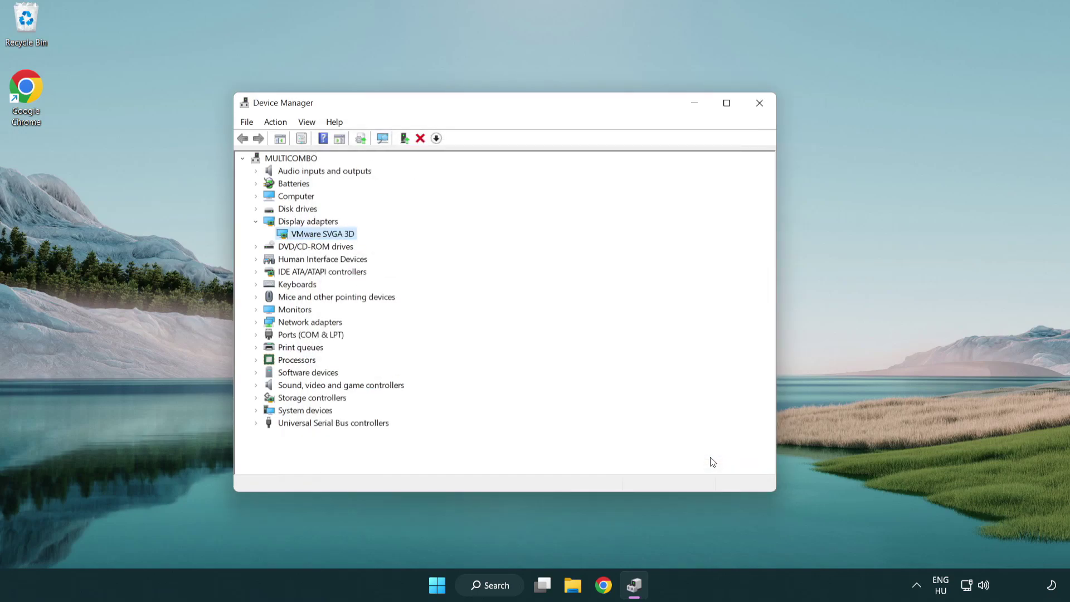
# Close Device Manager and search Windows for 'update'.
pyautogui.click(761, 103)
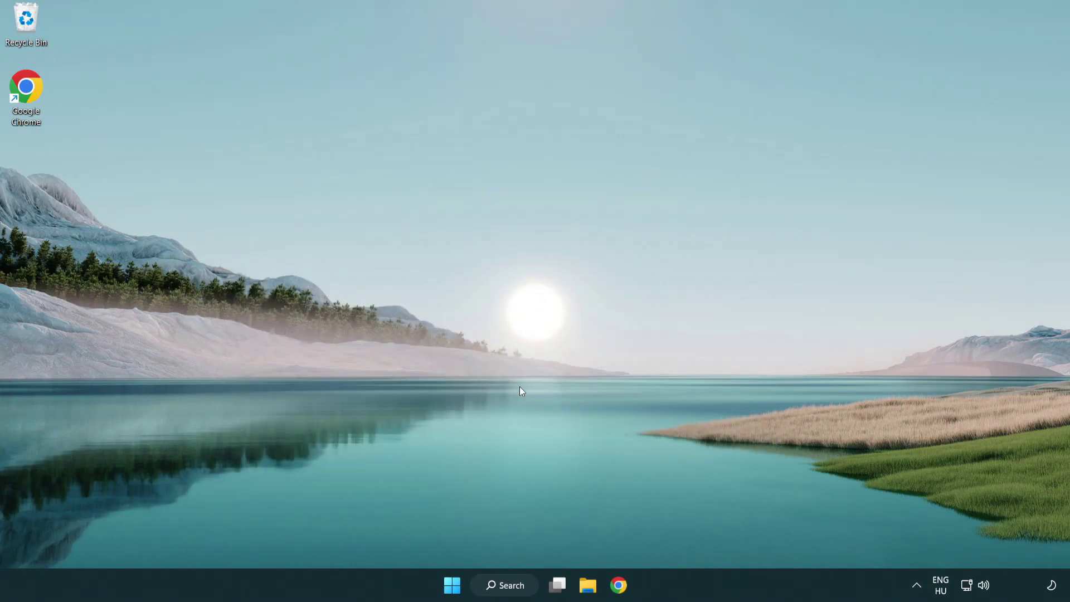
pyautogui.click(516, 585)
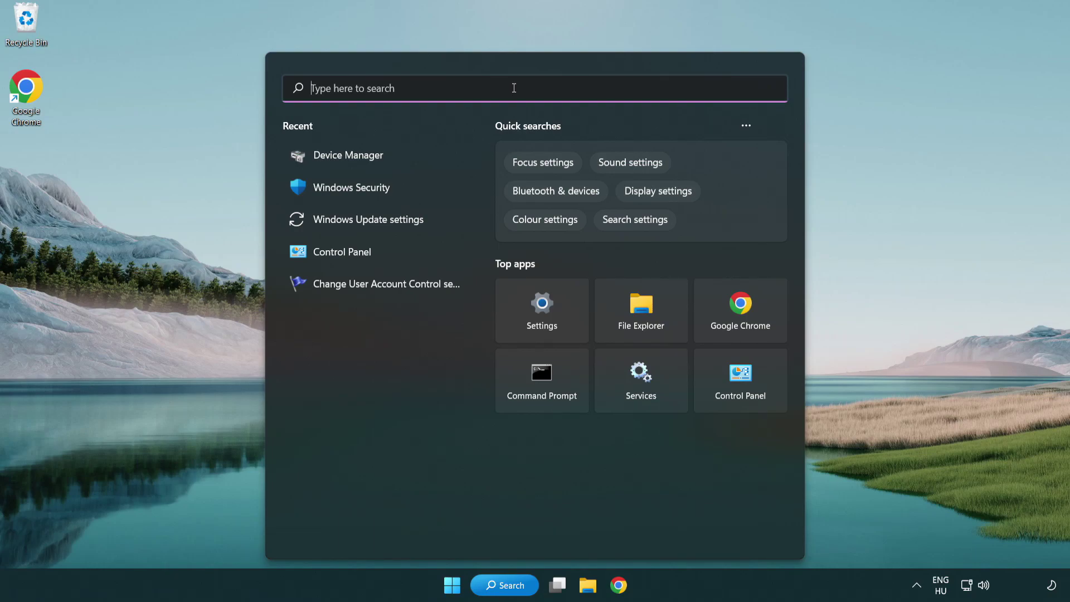
pyautogui.write('update')
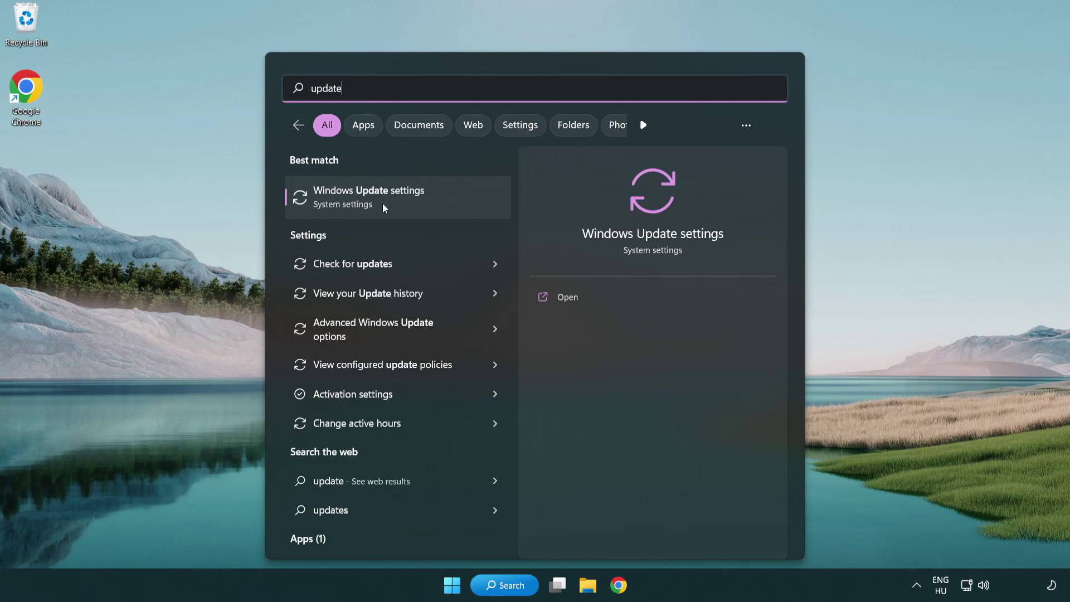
# Open Windows Update settings, check for updates until it reports up to date, then close Settings.
pyautogui.click(418, 203)
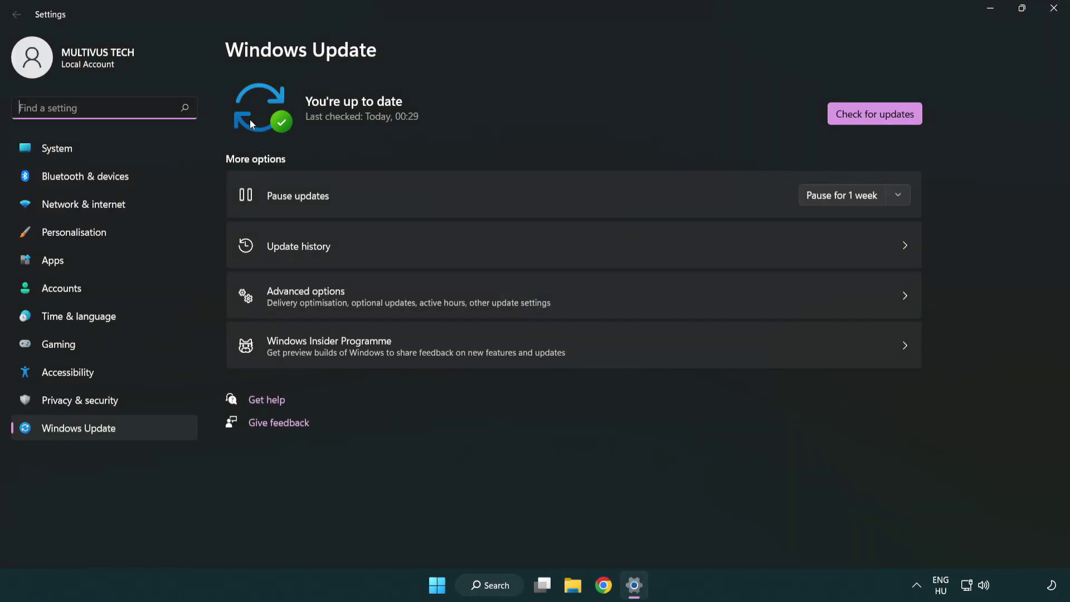
pyautogui.click(898, 120)
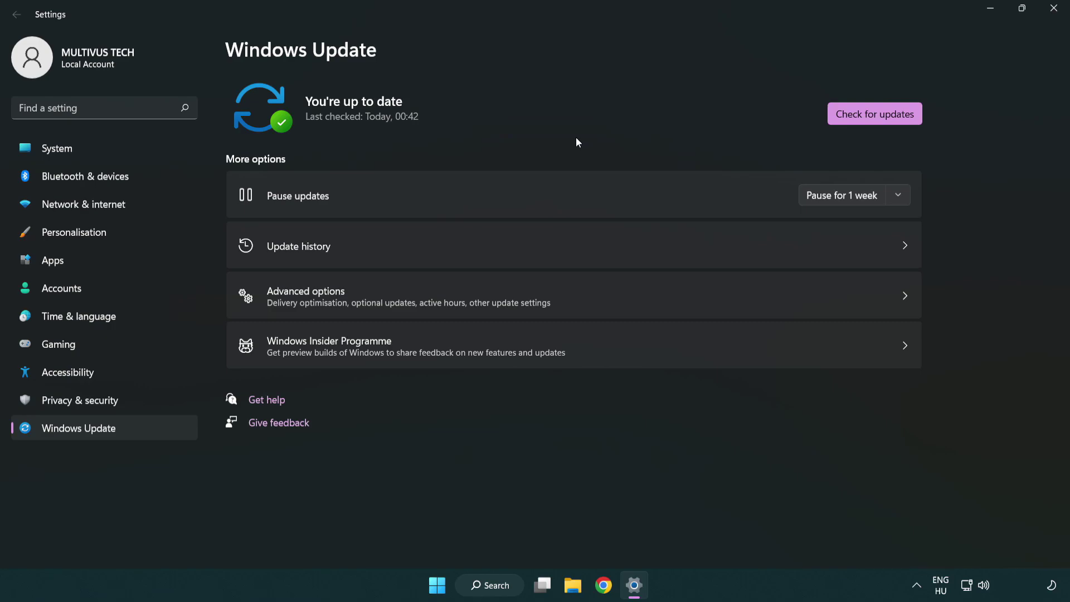
pyautogui.click(1053, 9)
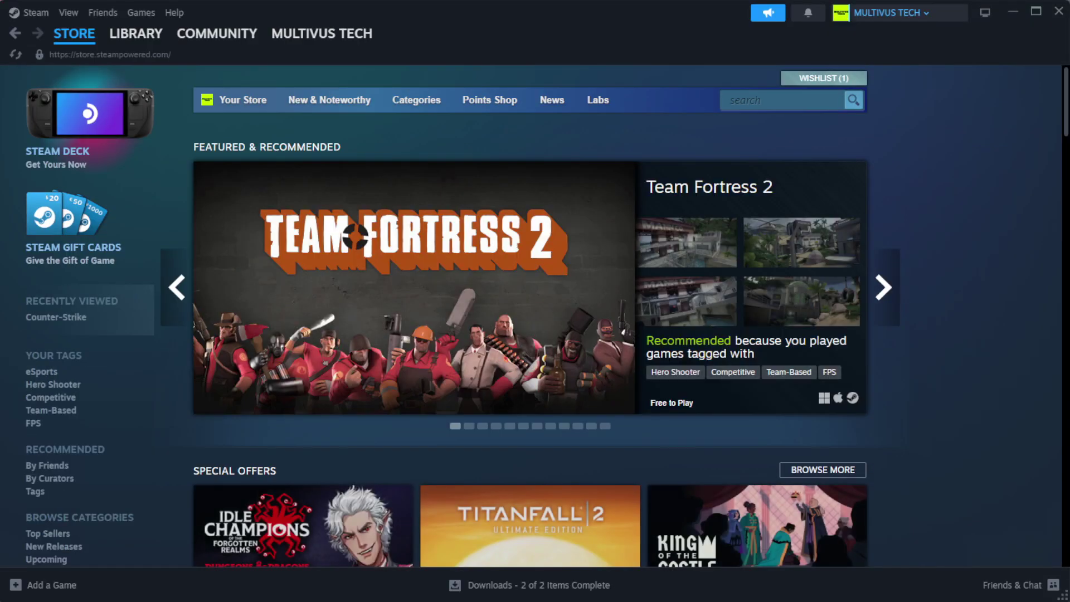
# Go to Steam's Library Home and right-click YOUR NOT WORKING GAME under Favorites.
pyautogui.moveTo(158, 42)
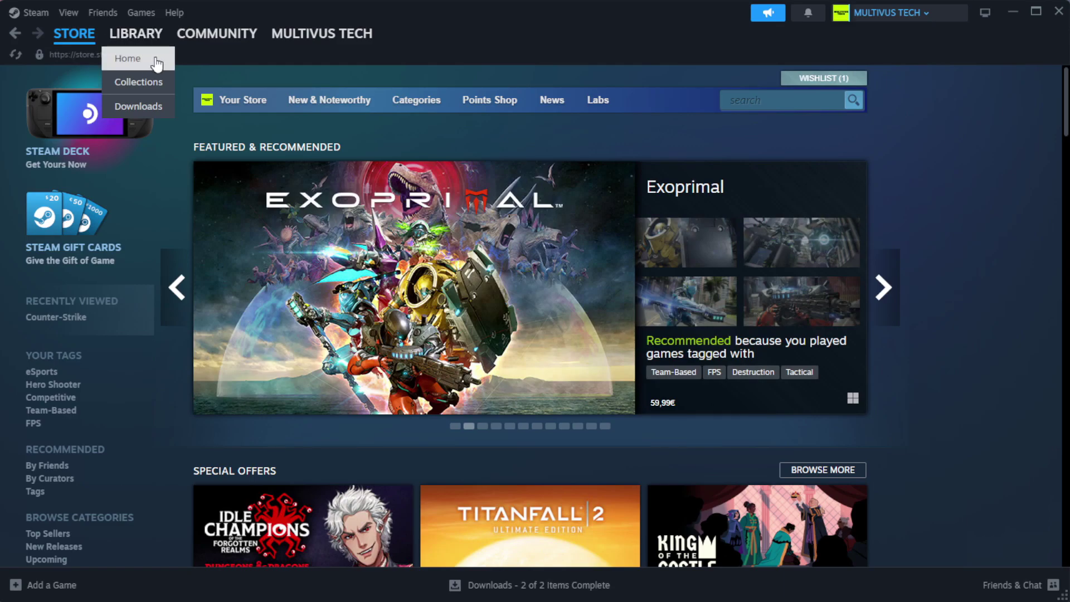
pyautogui.click(155, 64)
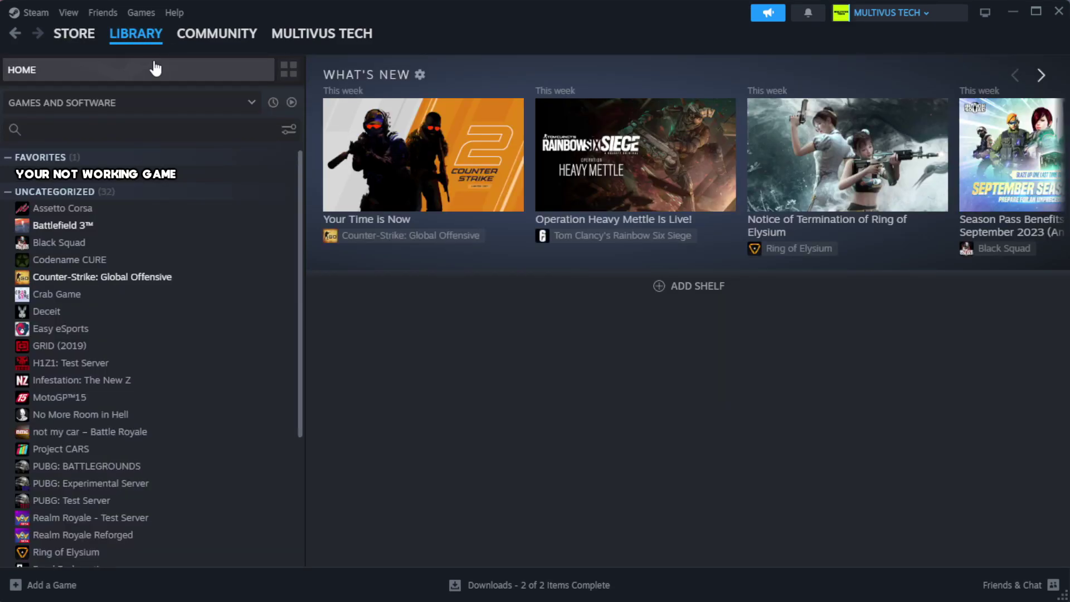
pyautogui.rightClick(263, 175)
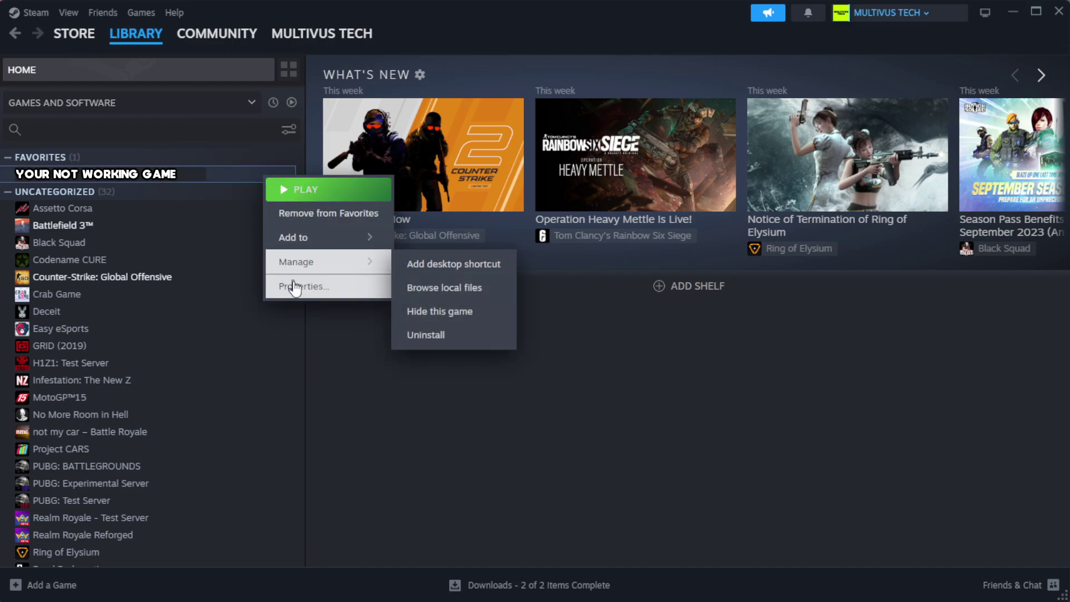
# Verify YOUR NOT WORKING GAME's files via Properties > Installed Files; all 1039 files validate.
pyautogui.click(337, 289)
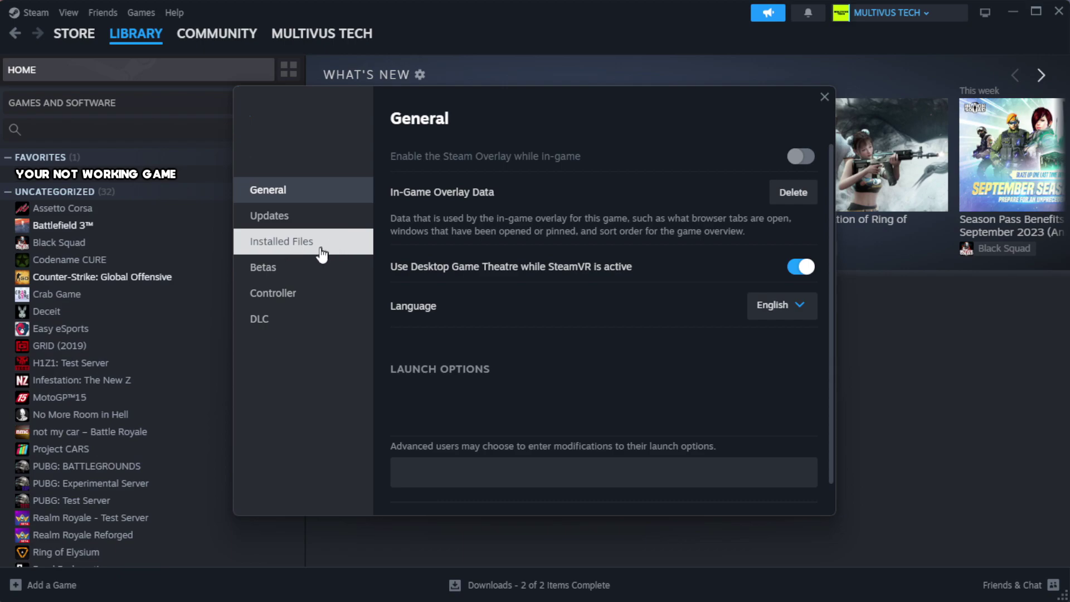
pyautogui.click(351, 254)
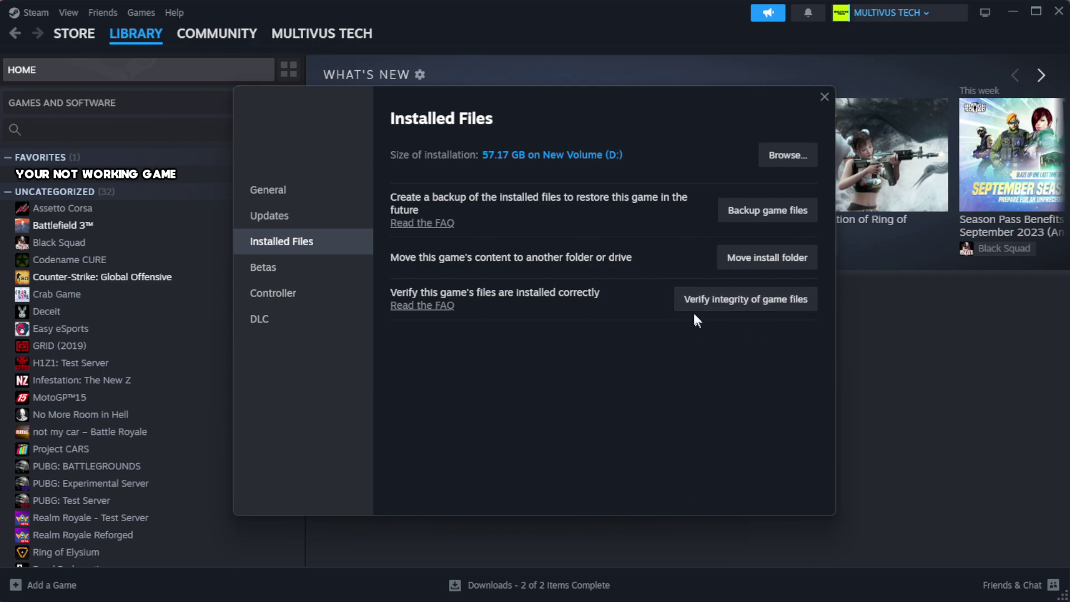
pyautogui.click(753, 310)
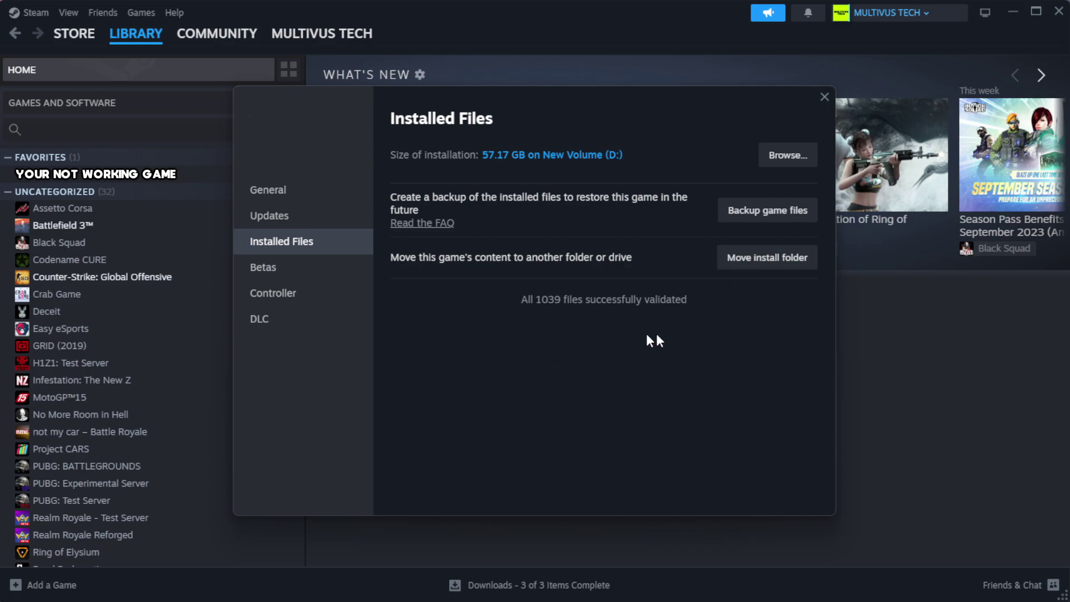
# Browse the game's local install folder and right-click the YOUR NOT WORKING GAME shortcut.
pyautogui.click(786, 168)
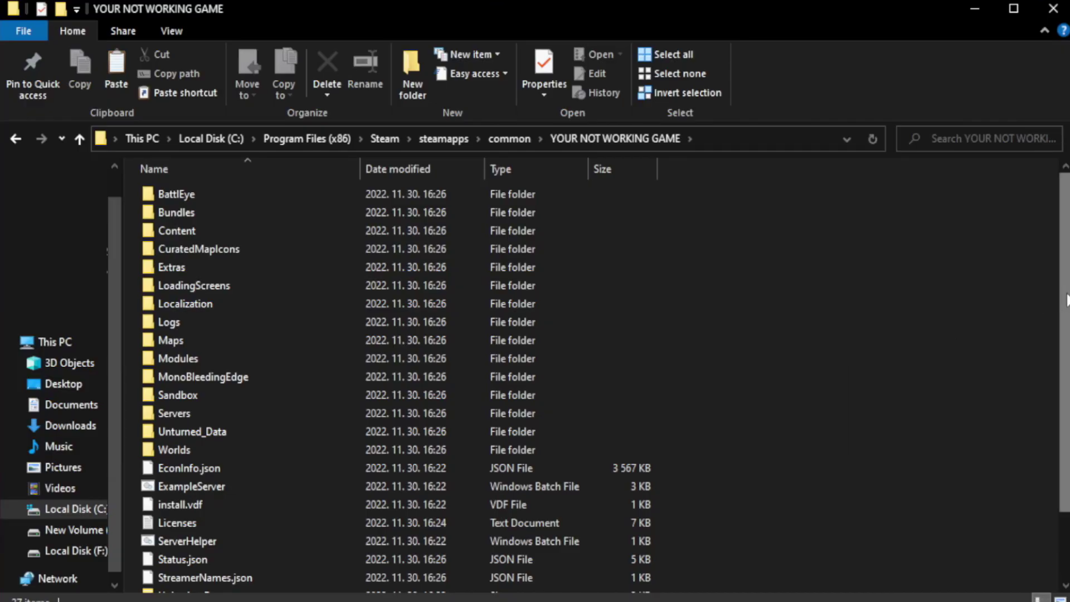
pyautogui.scroll(-2, 1067, 398)
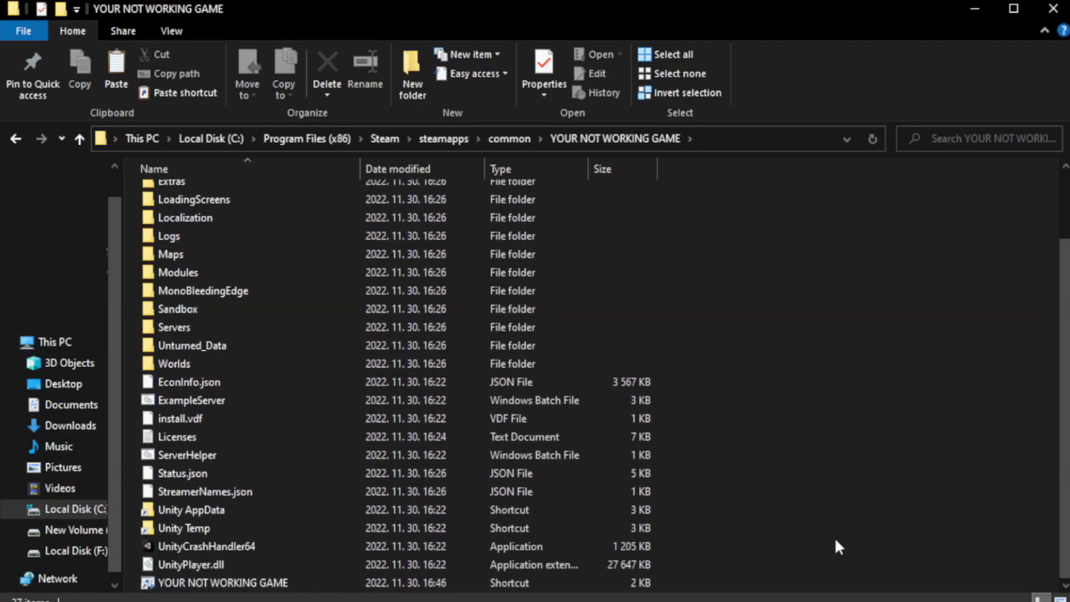
pyautogui.click(387, 585)
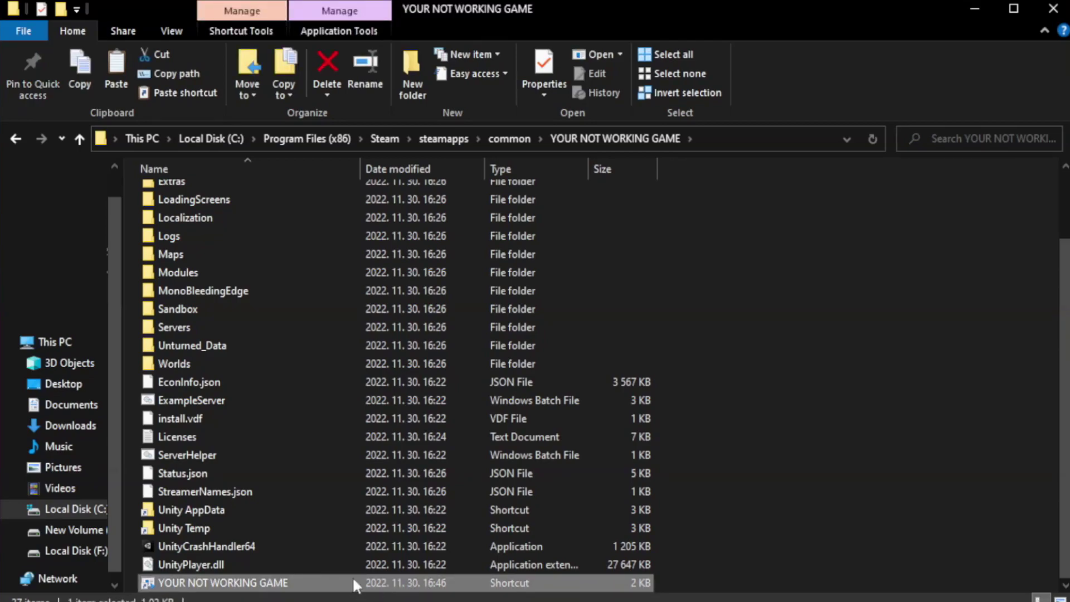
pyautogui.rightClick(357, 582)
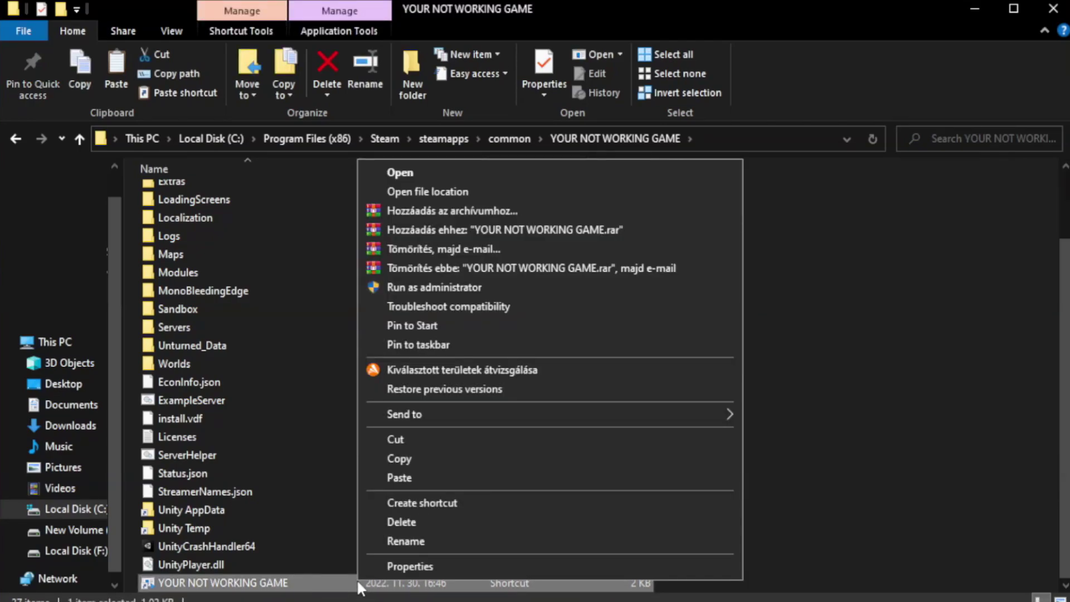
# Enable Windows 8 compatibility mode in the shortcut's Compatibility settings, then Apply and OK.
pyautogui.click(545, 565)
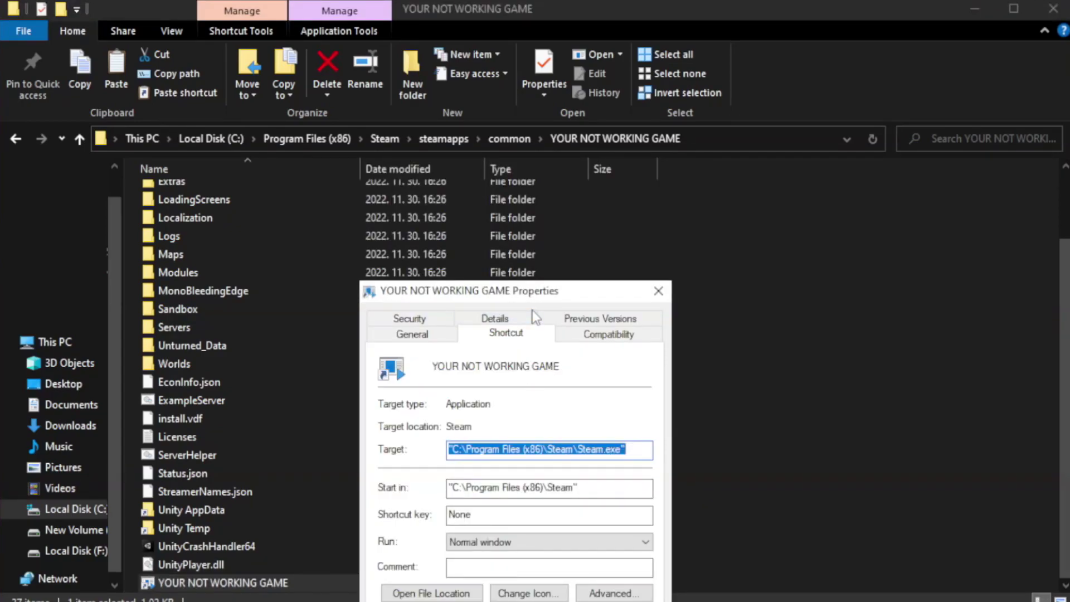
pyautogui.moveTo(535, 292); pyautogui.dragTo(537, 110)
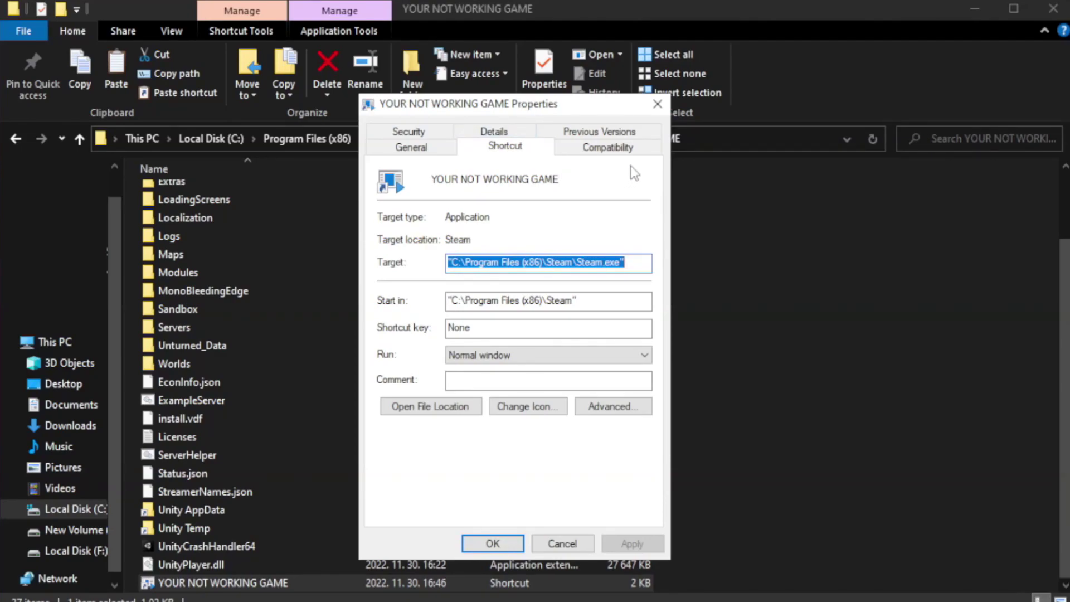
pyautogui.click(603, 156)
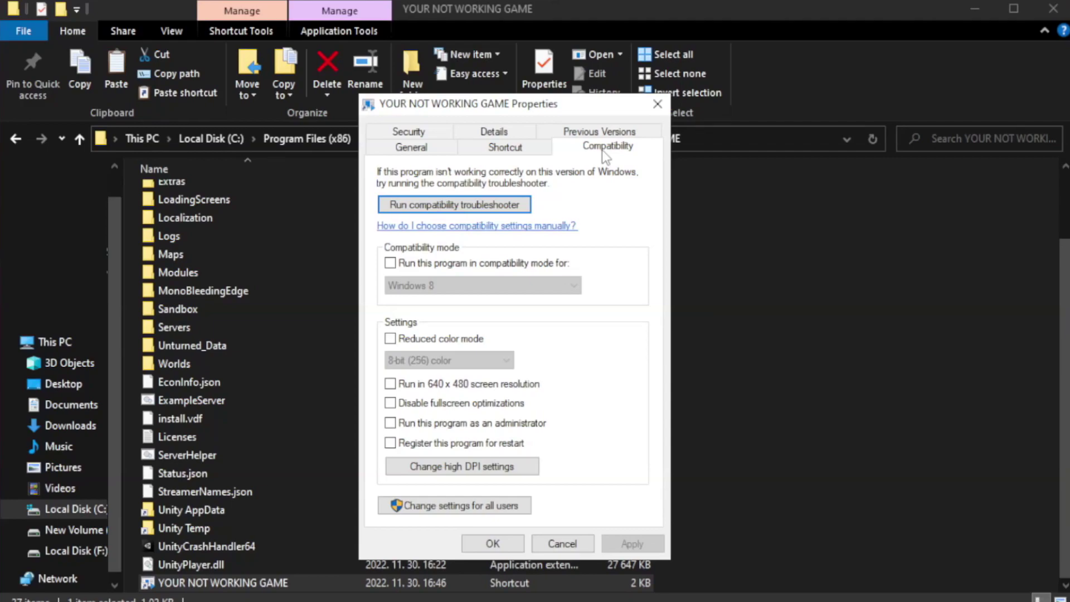
pyautogui.click(423, 262)
pyautogui.click(457, 284)
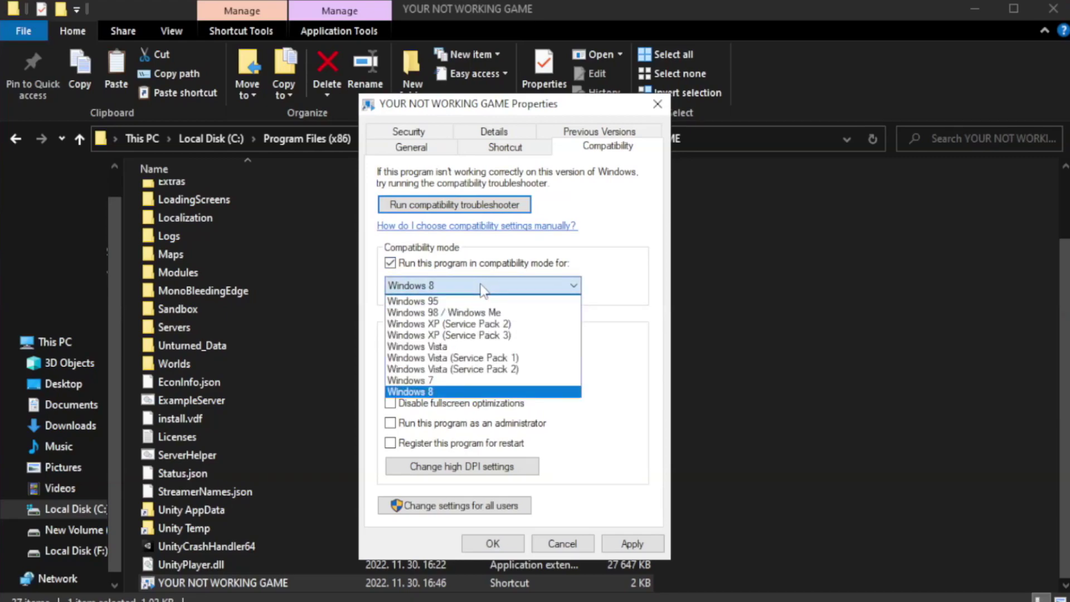
pyautogui.click(453, 392)
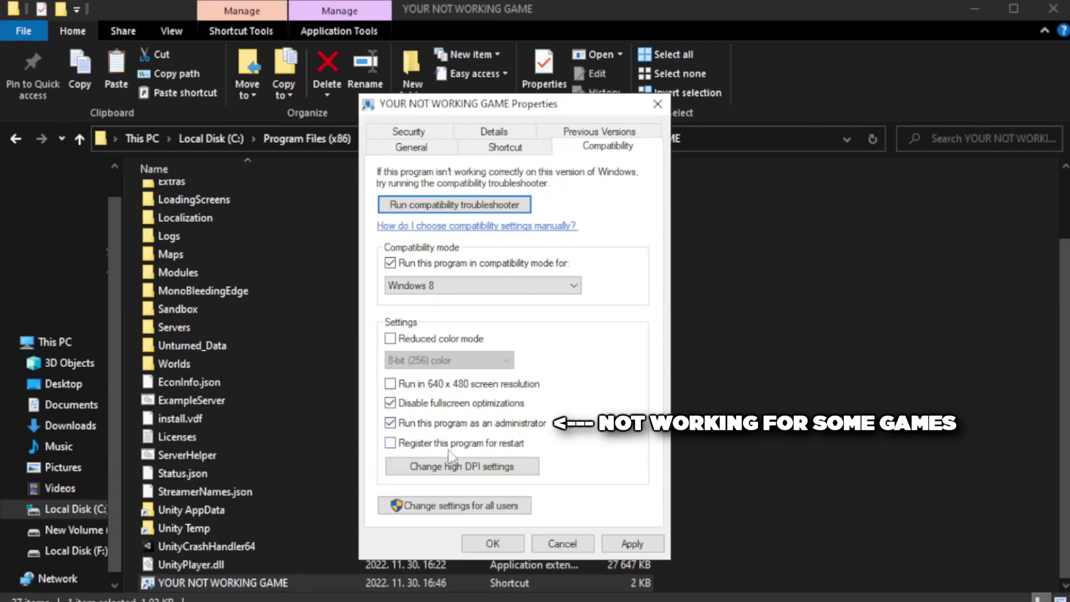
pyautogui.click(629, 548)
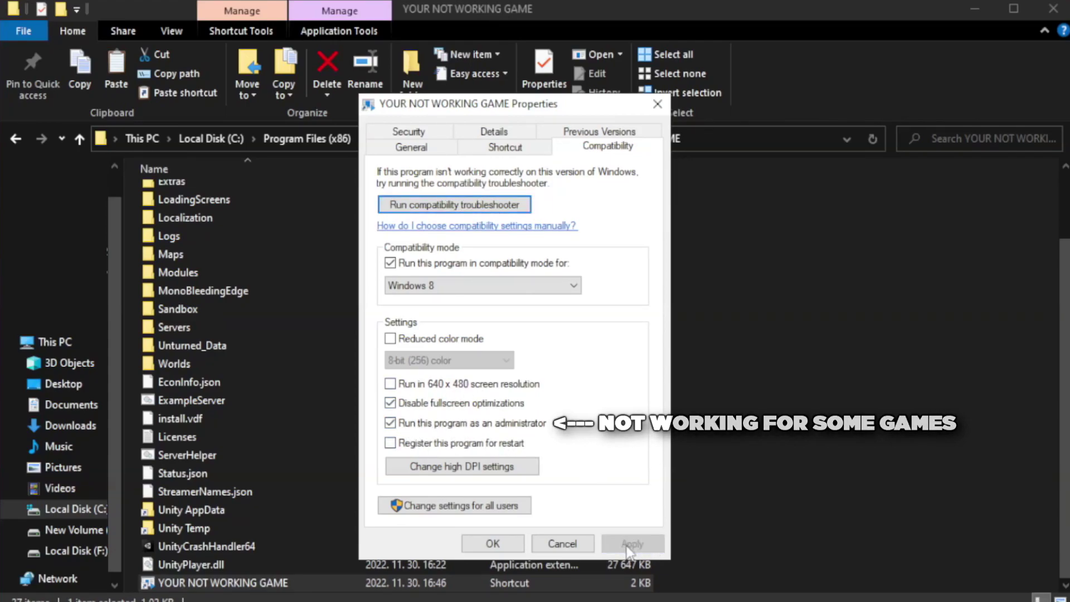
pyautogui.click(491, 545)
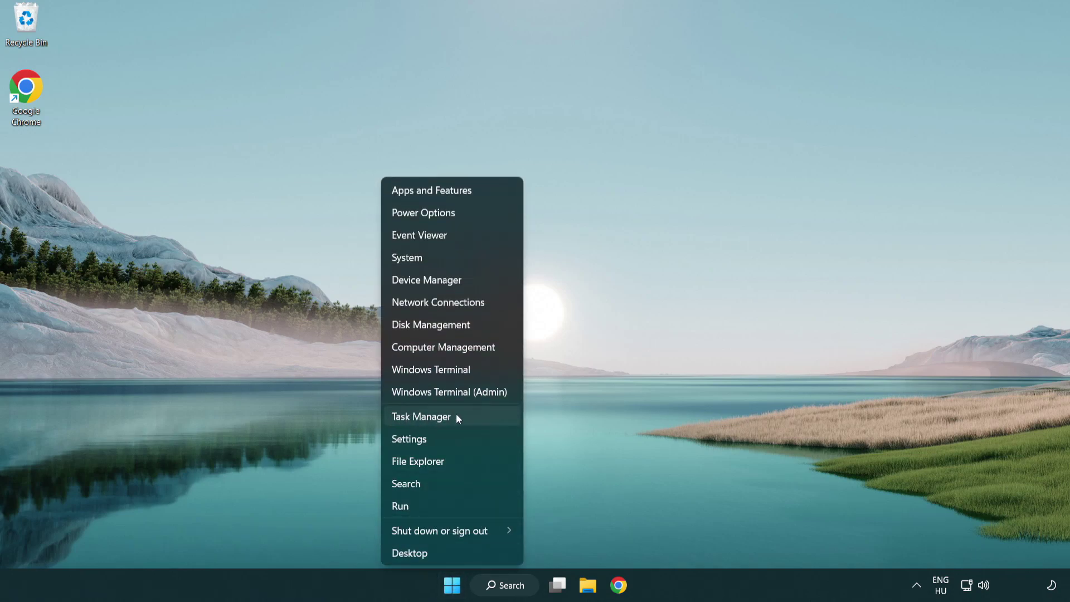
# Disable Terminal, Phone Link, Cortana and Windows Security notification in Task Manager's Startup list.
pyautogui.click(473, 418)
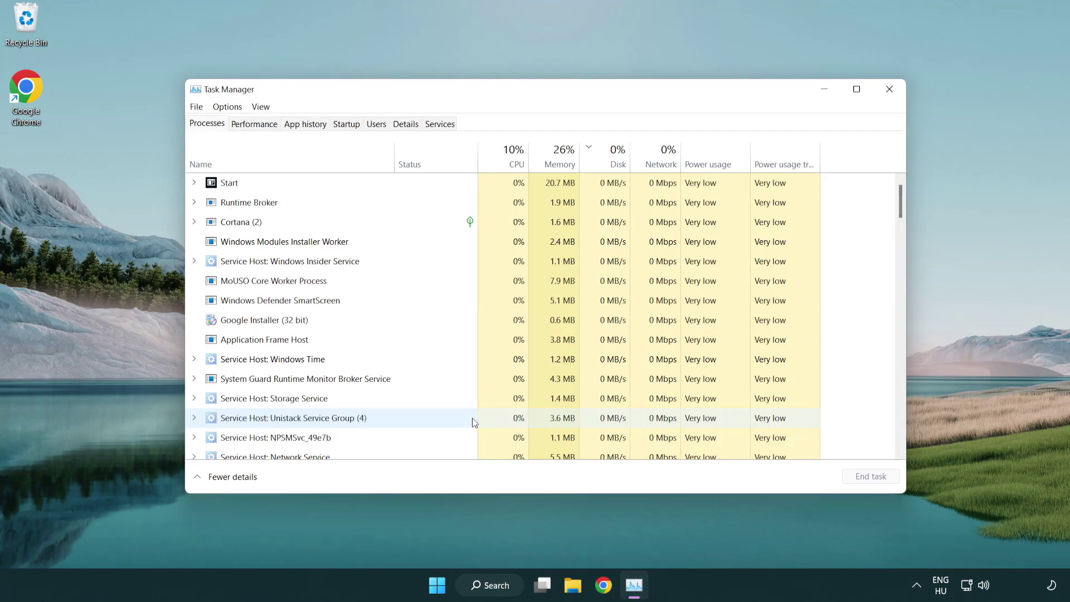
pyautogui.click(347, 124)
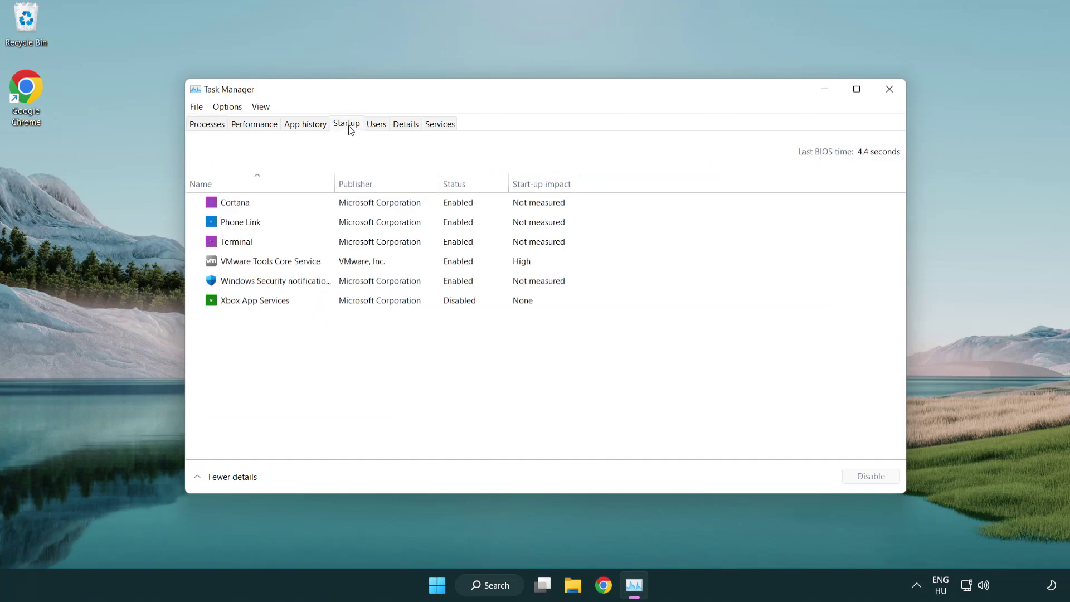
pyautogui.click(344, 242)
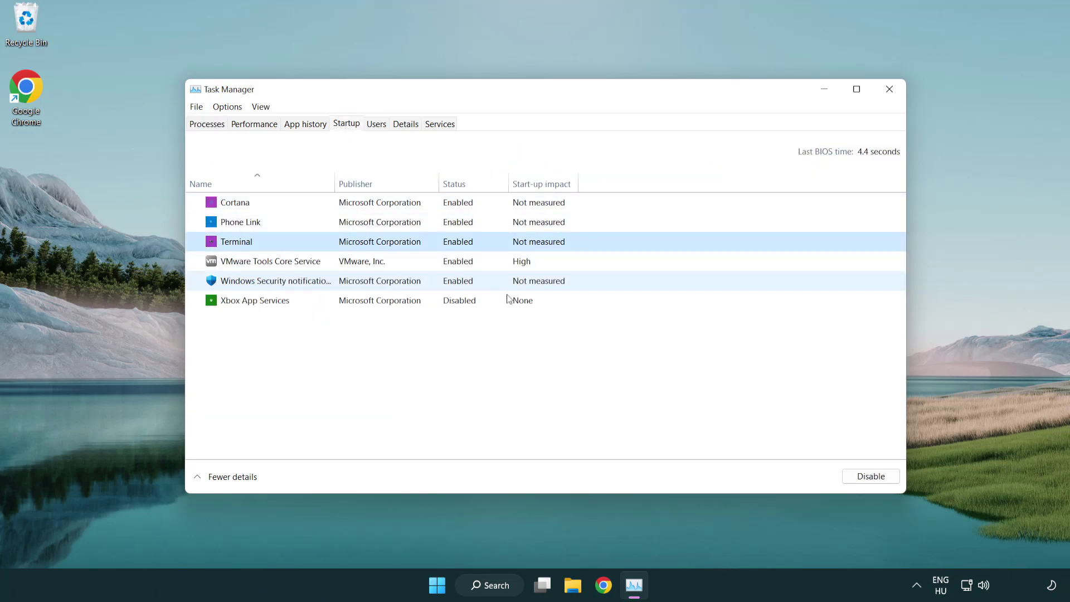
pyautogui.click(863, 477)
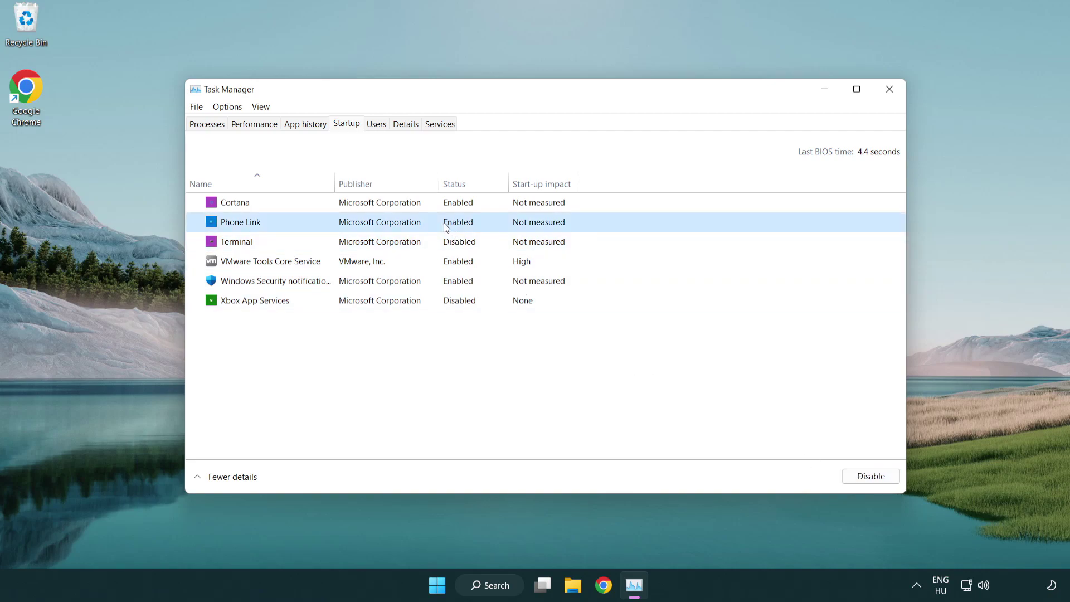
pyautogui.click(848, 476)
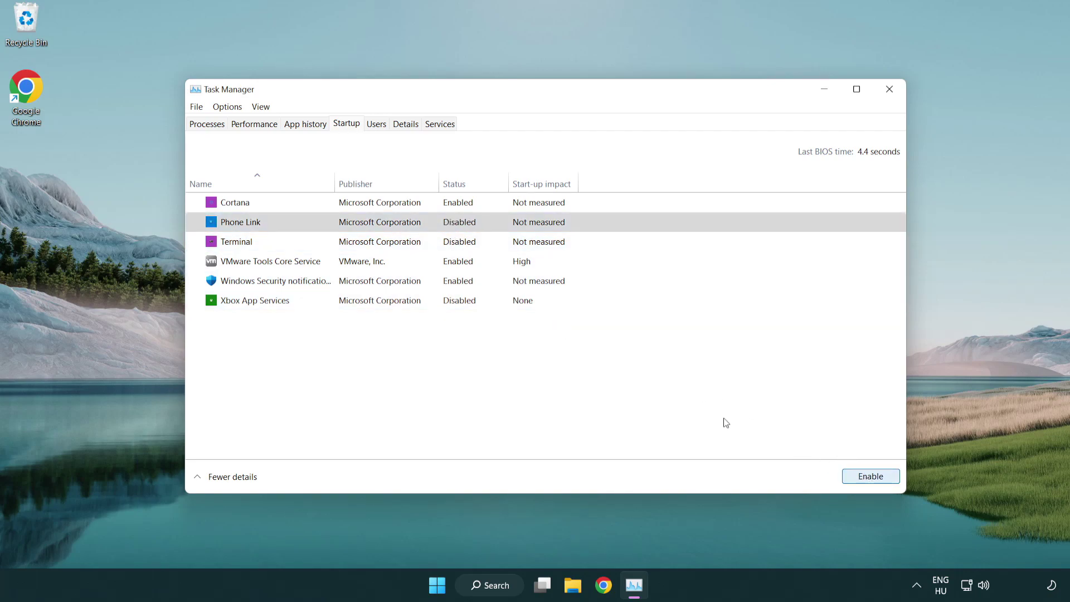
pyautogui.click(382, 208)
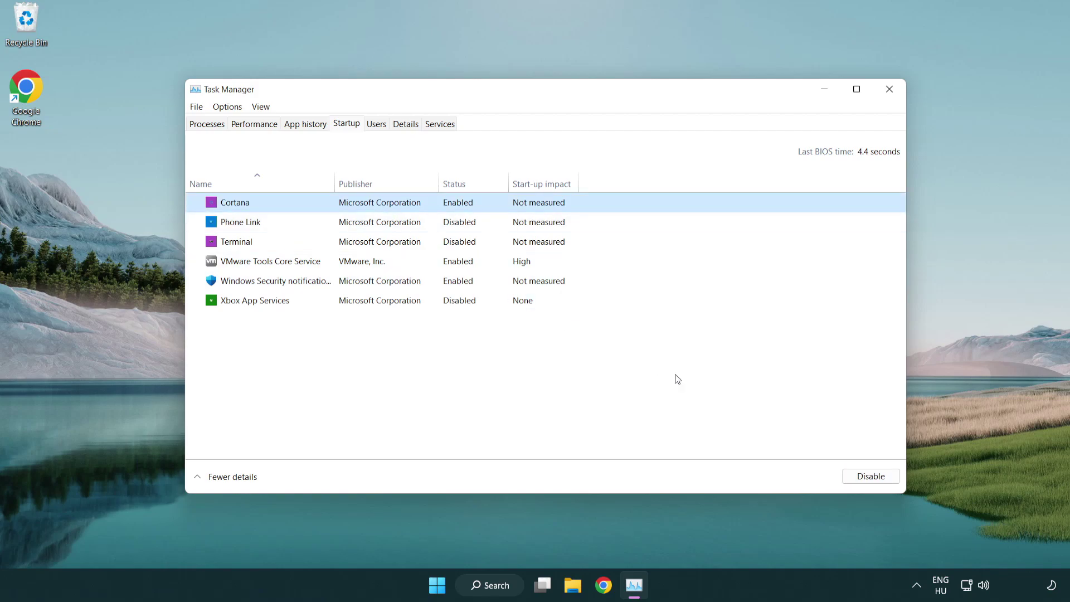
pyautogui.click(865, 476)
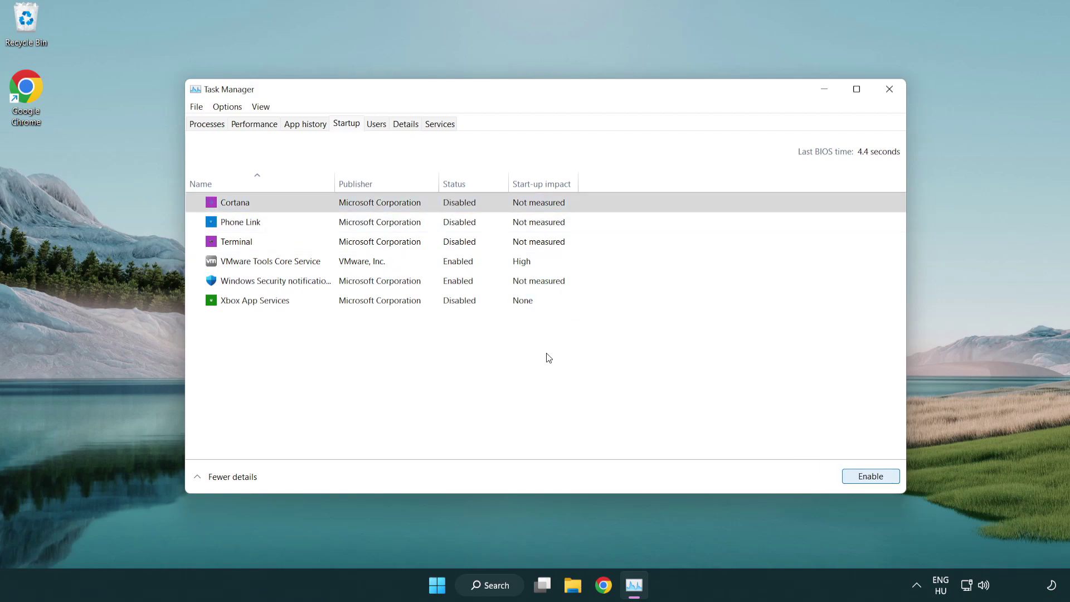
pyautogui.click(510, 287)
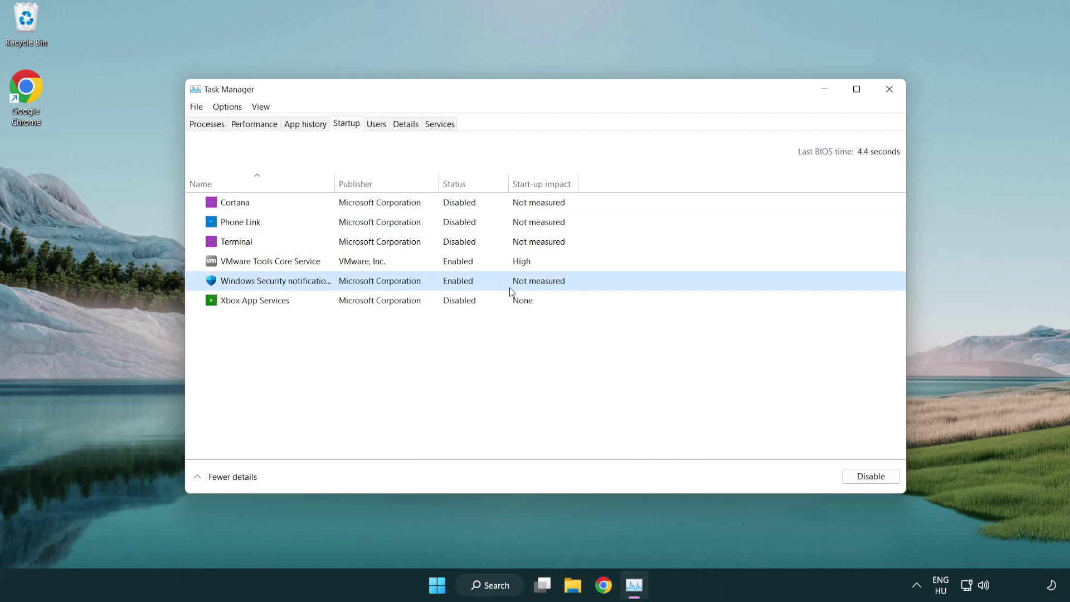
pyautogui.click(866, 480)
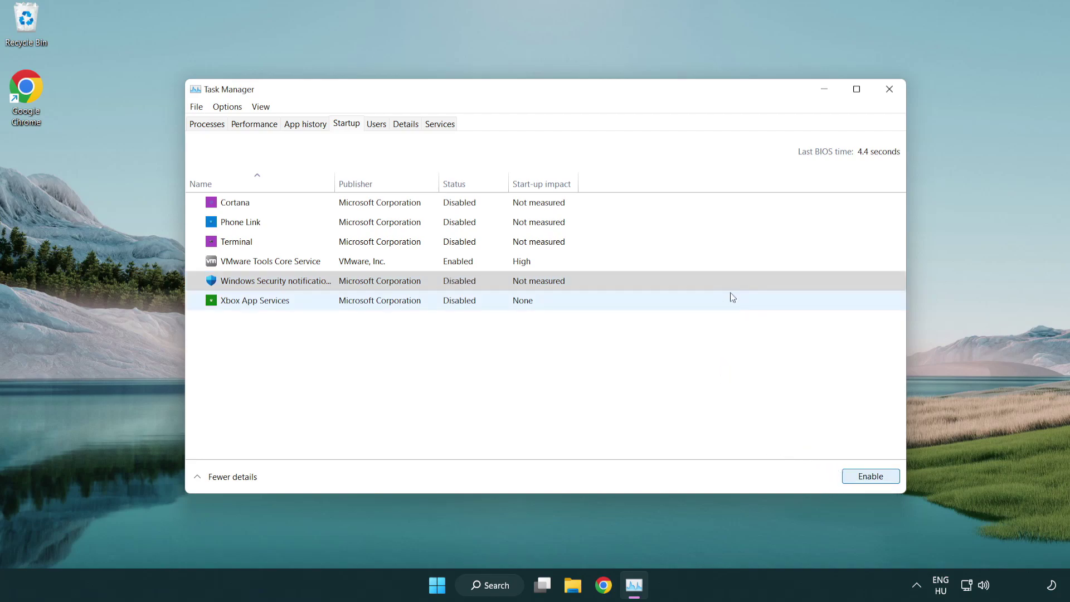
# Close Task Manager and return to Chrome's DirectX End-User Runtime download page.
pyautogui.click(892, 96)
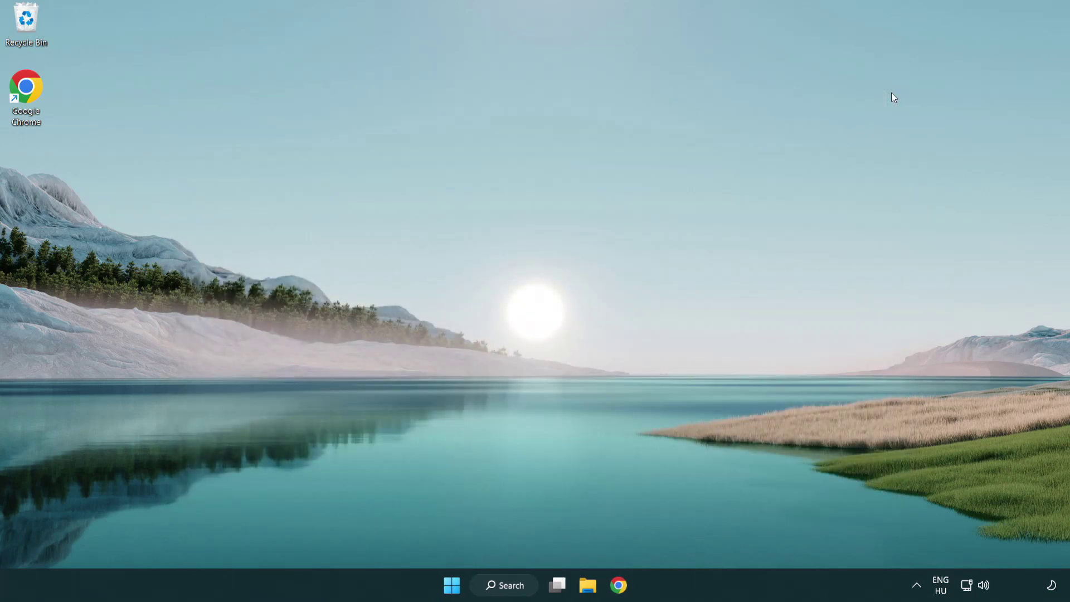
pyautogui.click(619, 587)
pyautogui.scroll(1, 443, 470)
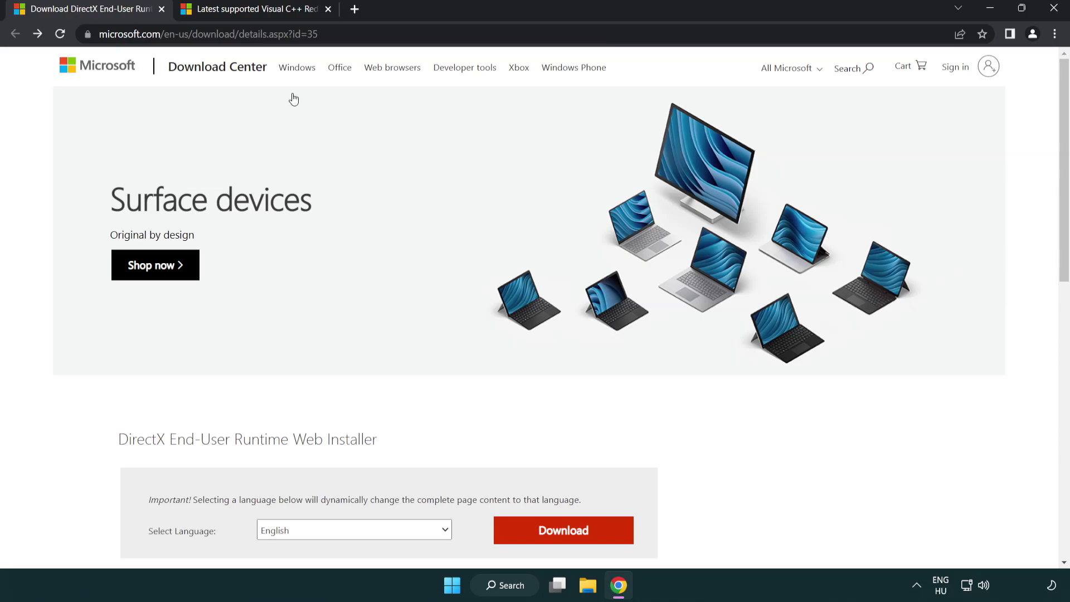
pyautogui.click(372, 33)
pyautogui.click(462, 35)
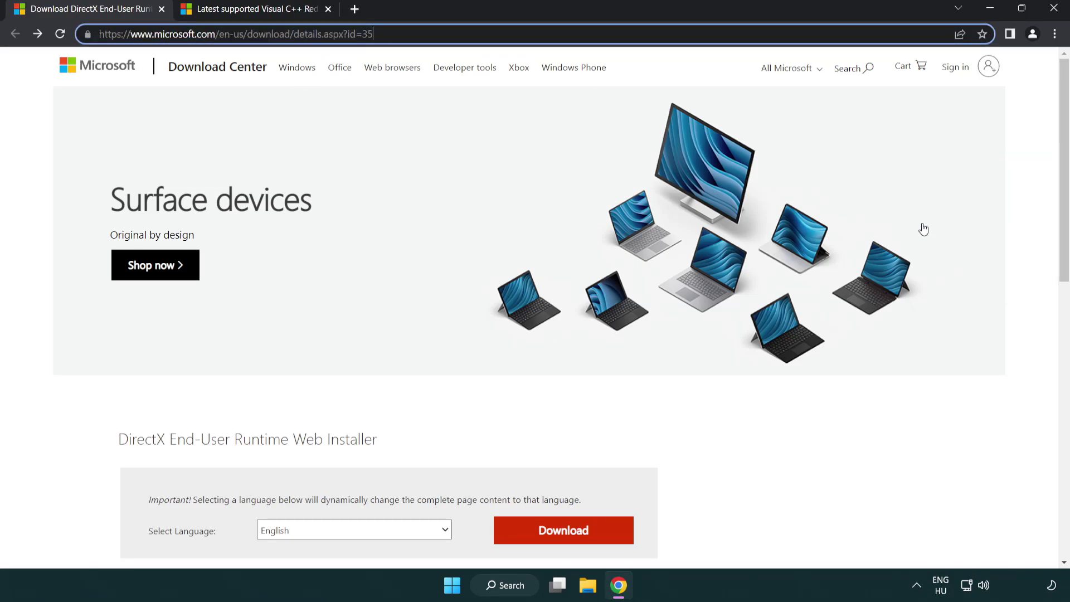
# Download dxwebsetup.exe and launch it from the download shelf.
pyautogui.click(1028, 243)
pyautogui.scroll(-3, 1062, 242)
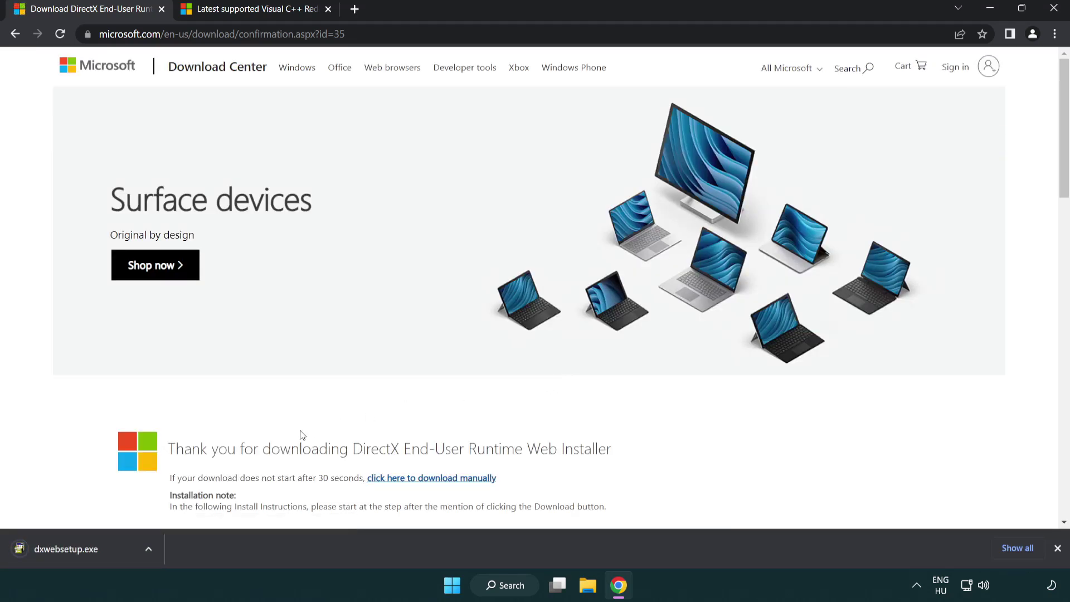
pyautogui.click(69, 551)
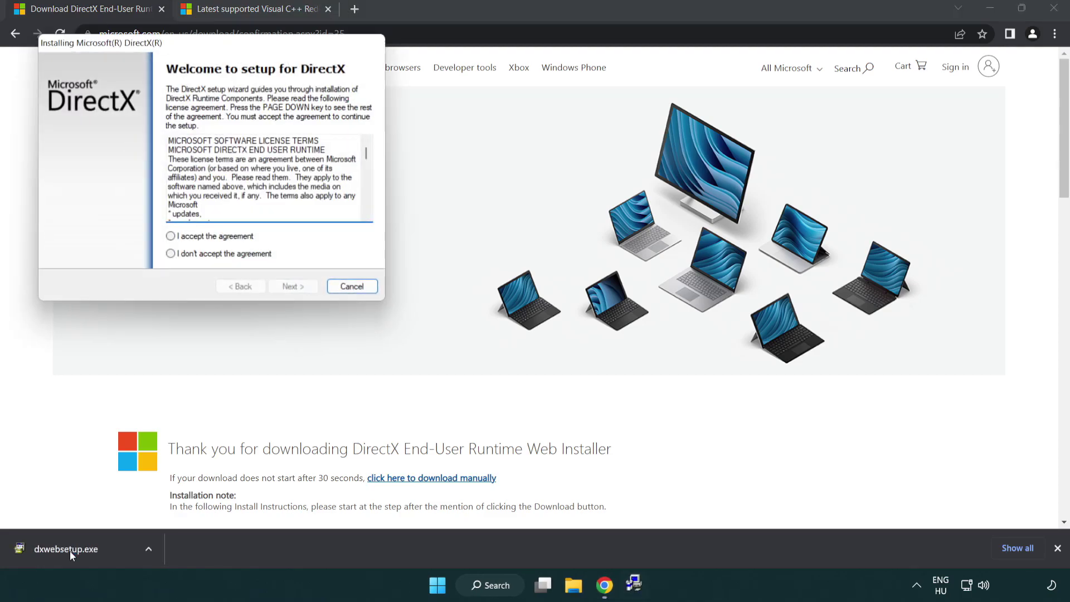
# Centre the DirectX Setup window and accept the licence agreement.
pyautogui.moveTo(163, 51); pyautogui.dragTo(470, 165)
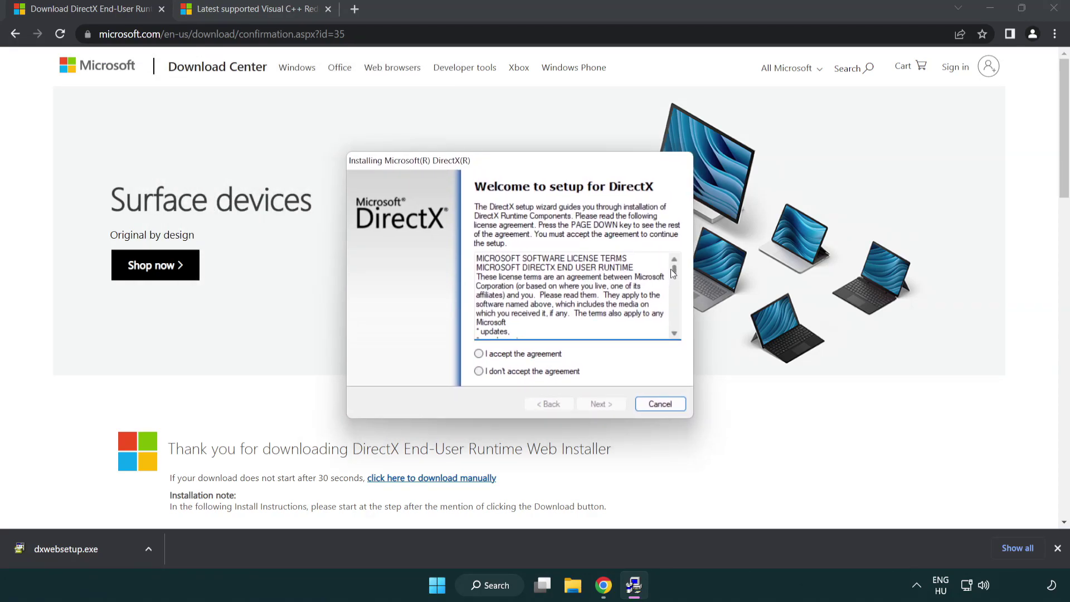
pyautogui.moveTo(676, 277); pyautogui.dragTo(674, 323)
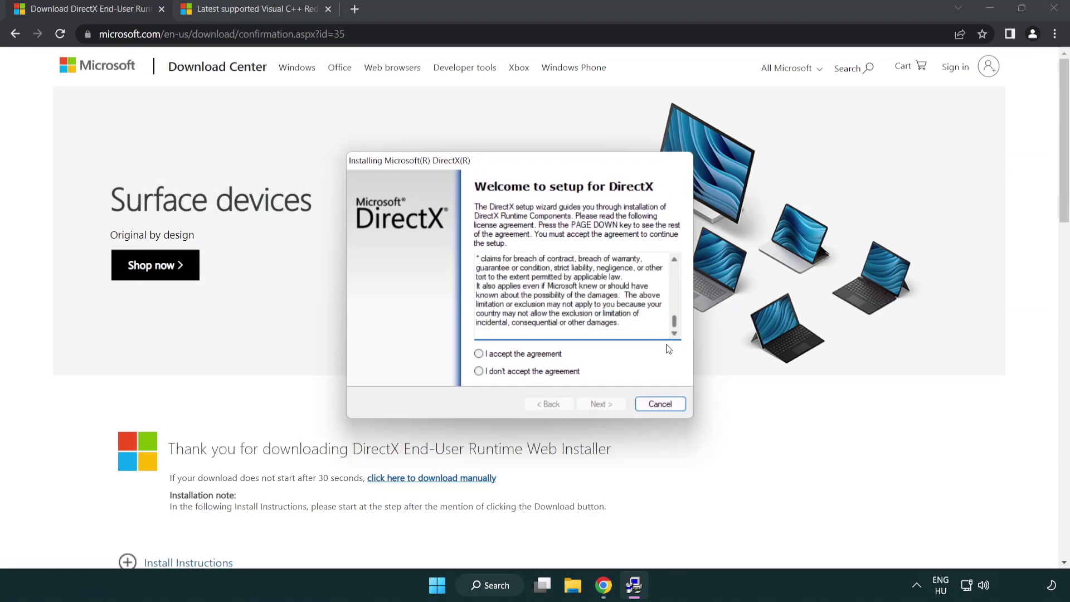
pyautogui.click(479, 354)
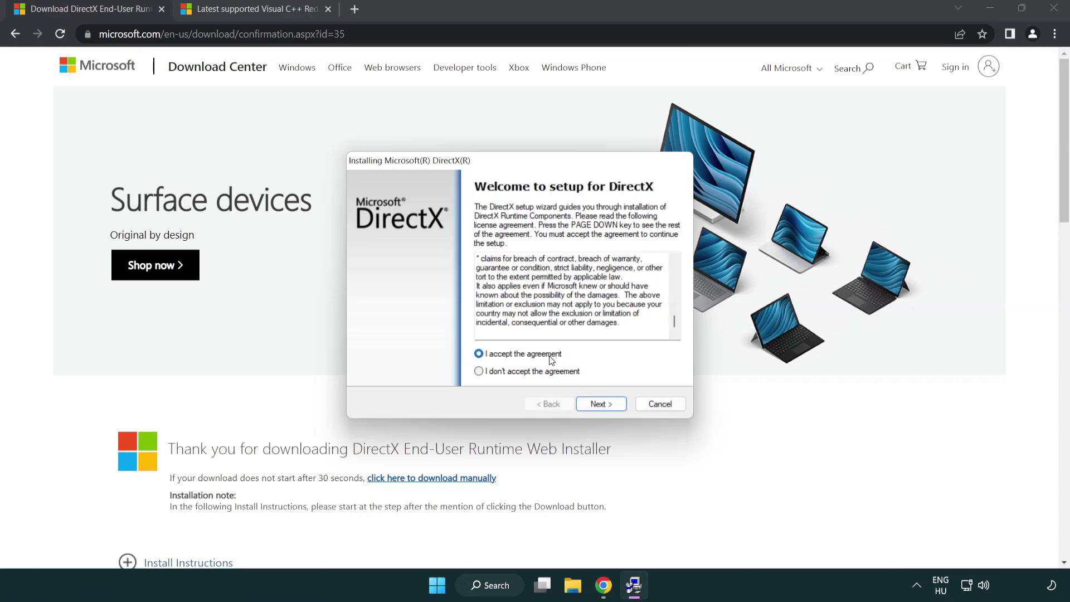
pyautogui.click(600, 404)
# Skip the Bing Bar installation and finish DirectX Setup.
pyautogui.click(473, 311)
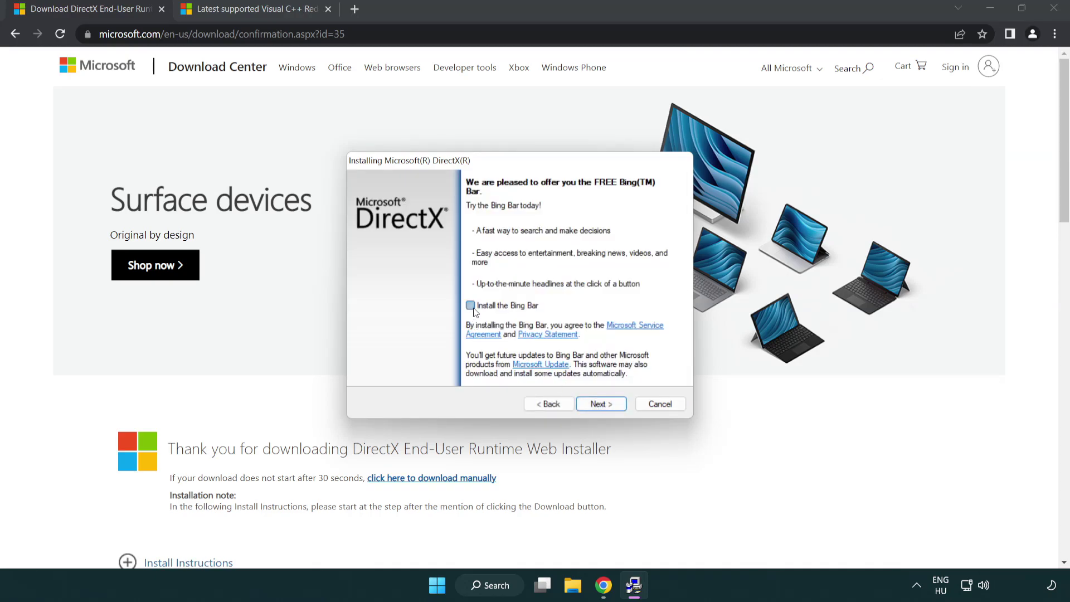
pyautogui.click(606, 405)
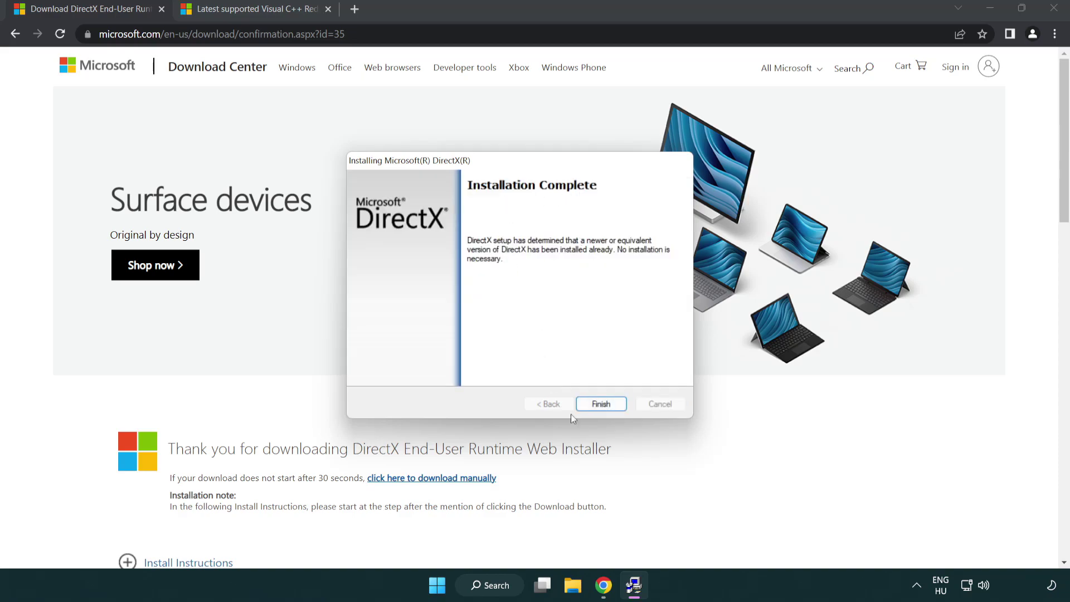
pyautogui.click(606, 408)
pyautogui.click(601, 400)
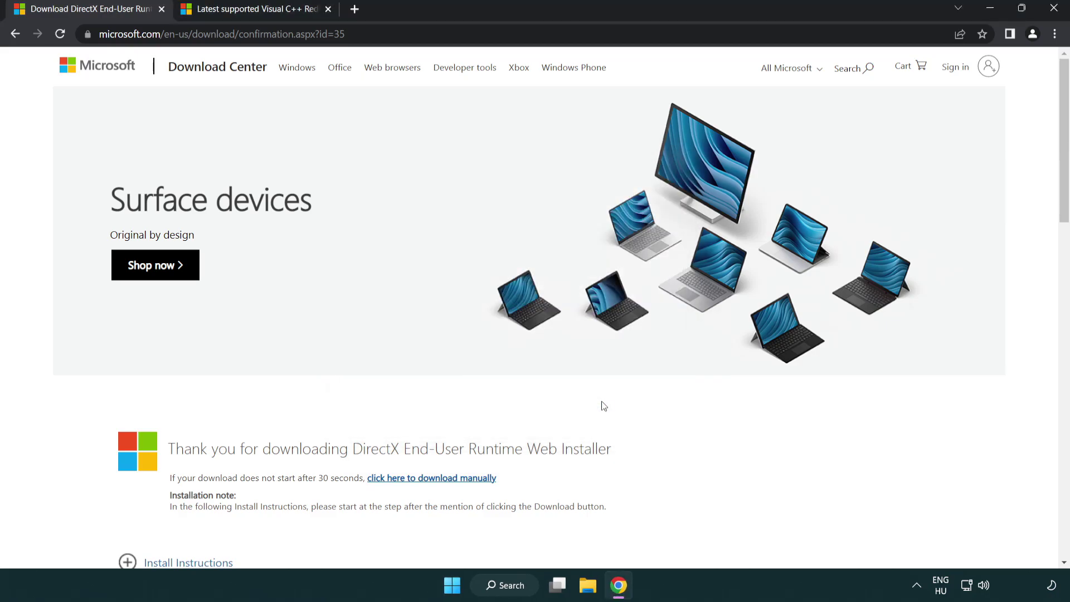
# Close the DirectX tab and return to the Visual C++ redistributable download table.
pyautogui.click(162, 10)
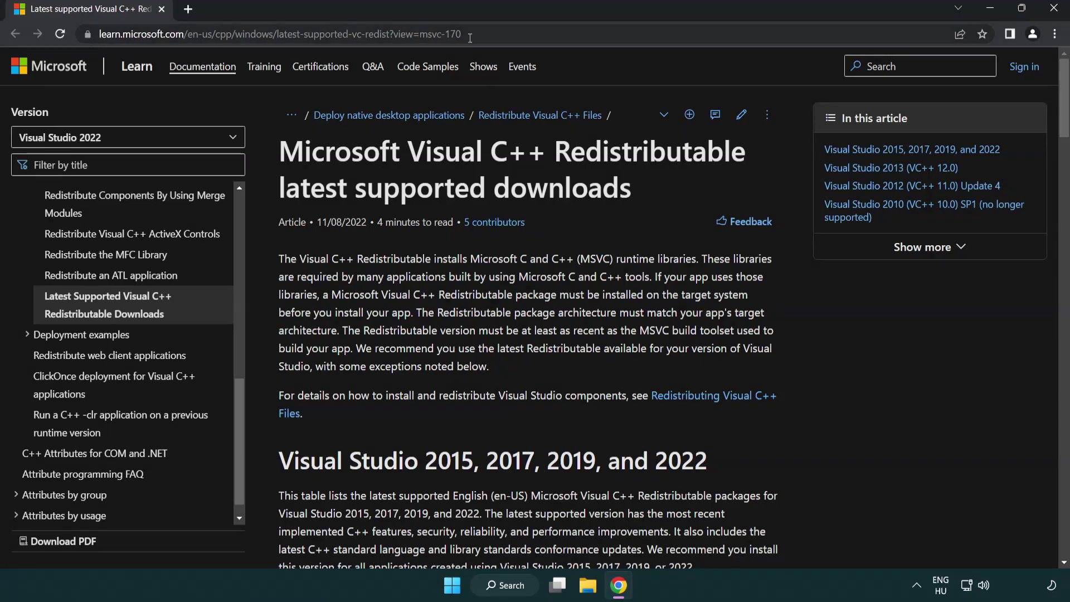
pyautogui.click(494, 34)
pyautogui.moveTo(493, 34); pyautogui.dragTo(347, 35)
pyautogui.press('End')
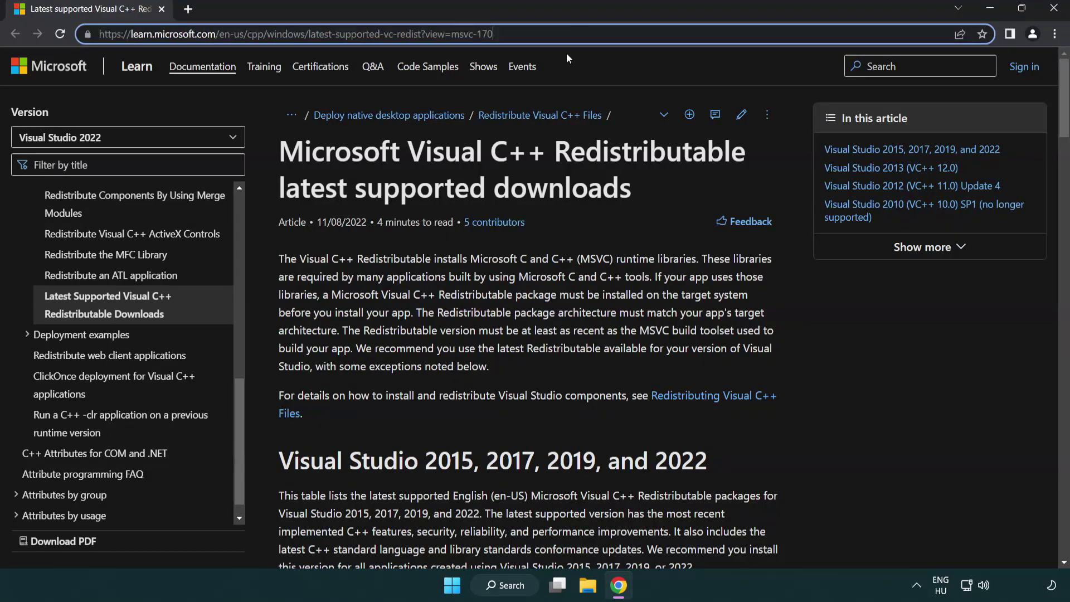
pyautogui.click(551, 184)
pyautogui.scroll(-6, 550, 183)
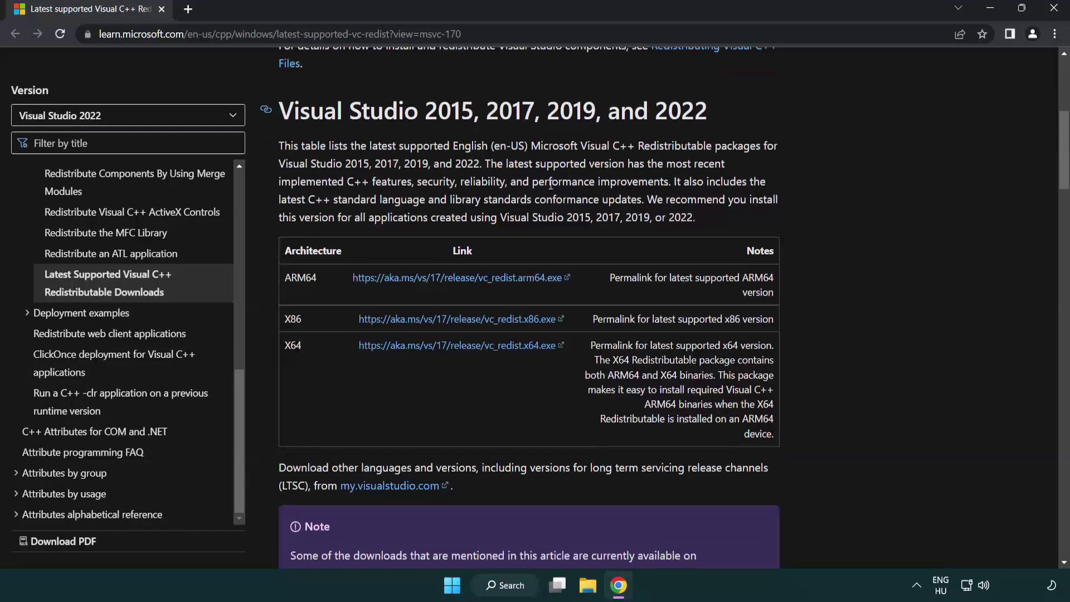
# Download the ARM64, x86 and x64 redistributables and launch VC_redist.arm64.exe.
pyautogui.click(437, 286)
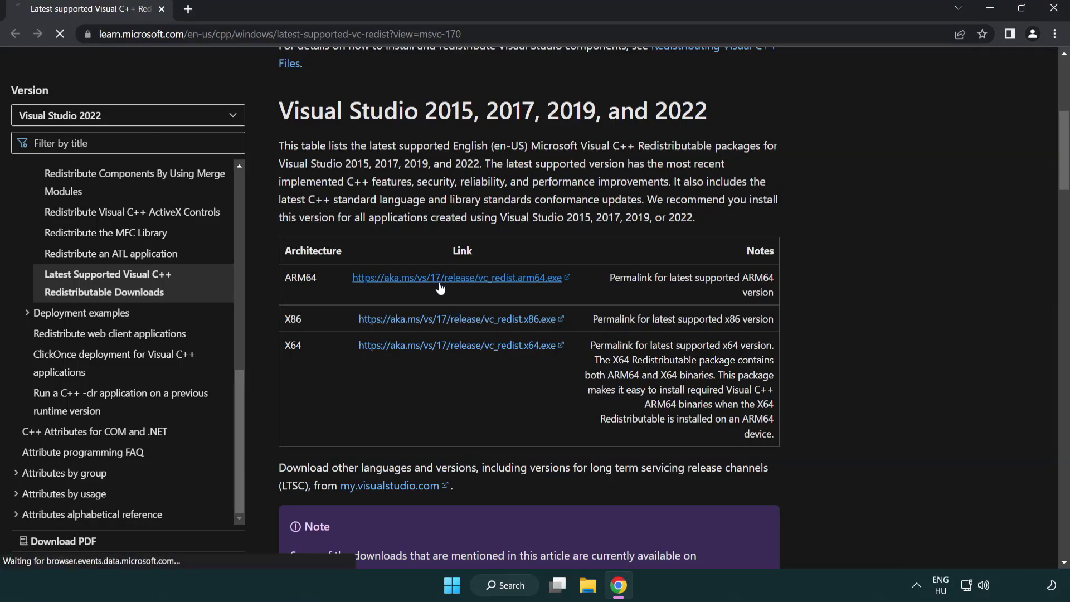
pyautogui.click(449, 345)
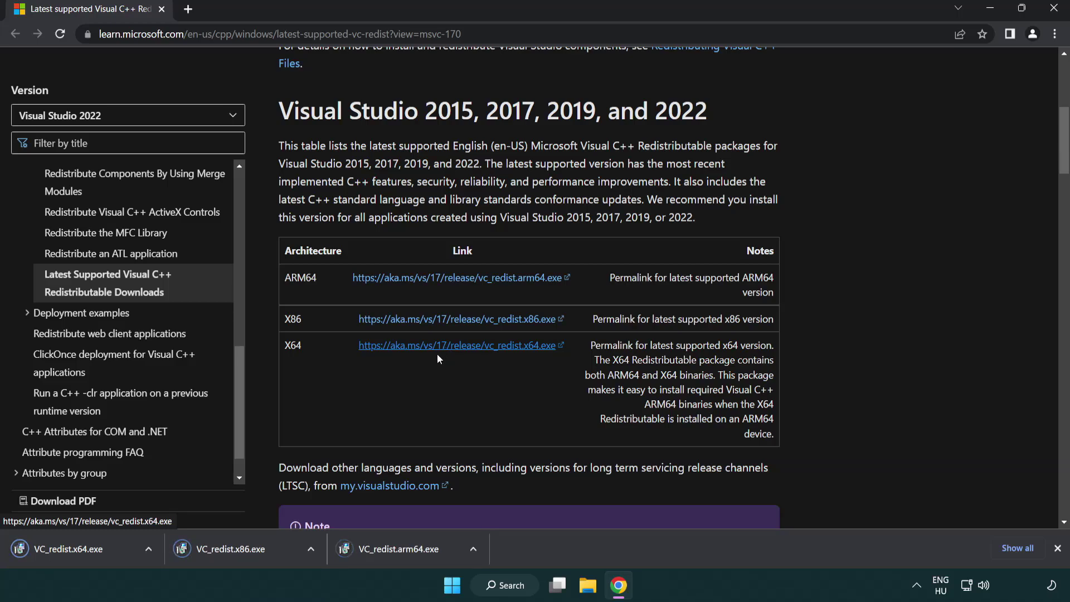
pyautogui.click(409, 557)
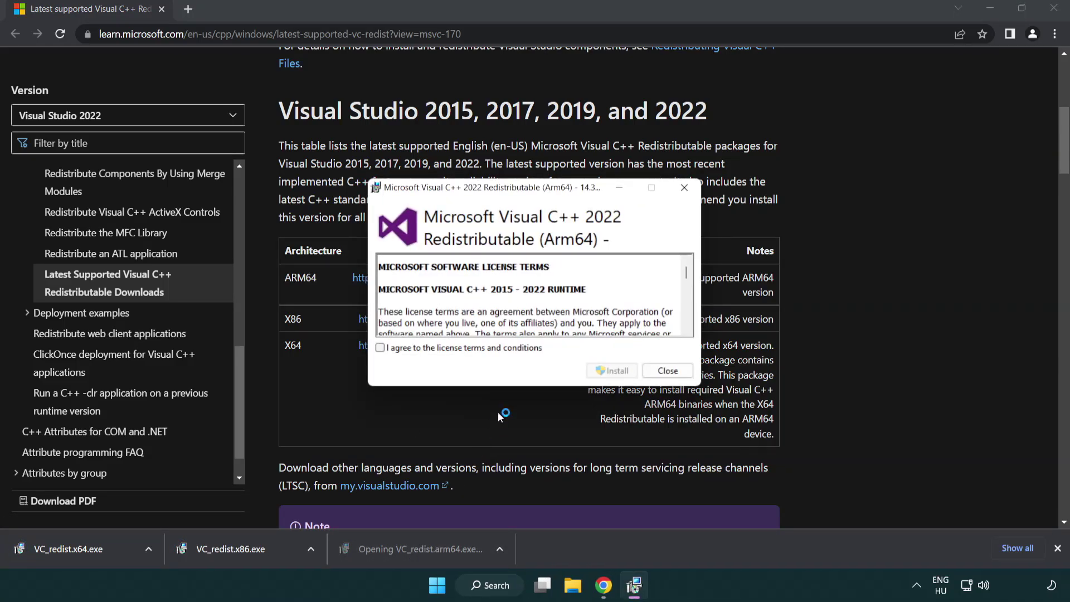
# Agree to the ARM64 licence terms, attempt the install, and dismiss the failed setup.
pyautogui.scroll(-15, 681, 268)
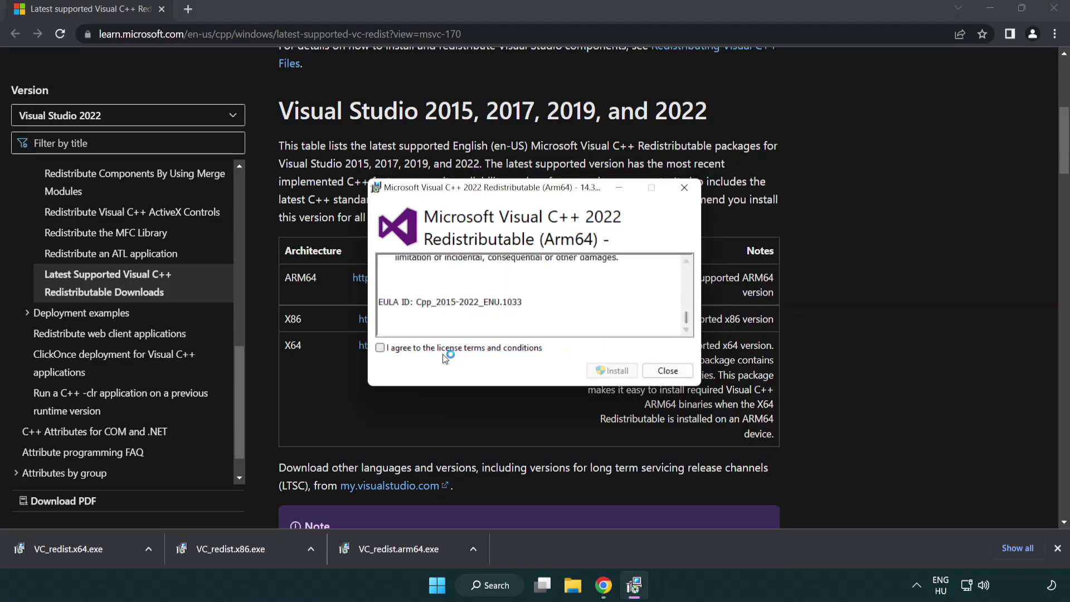
pyautogui.click(381, 349)
pyautogui.click(596, 370)
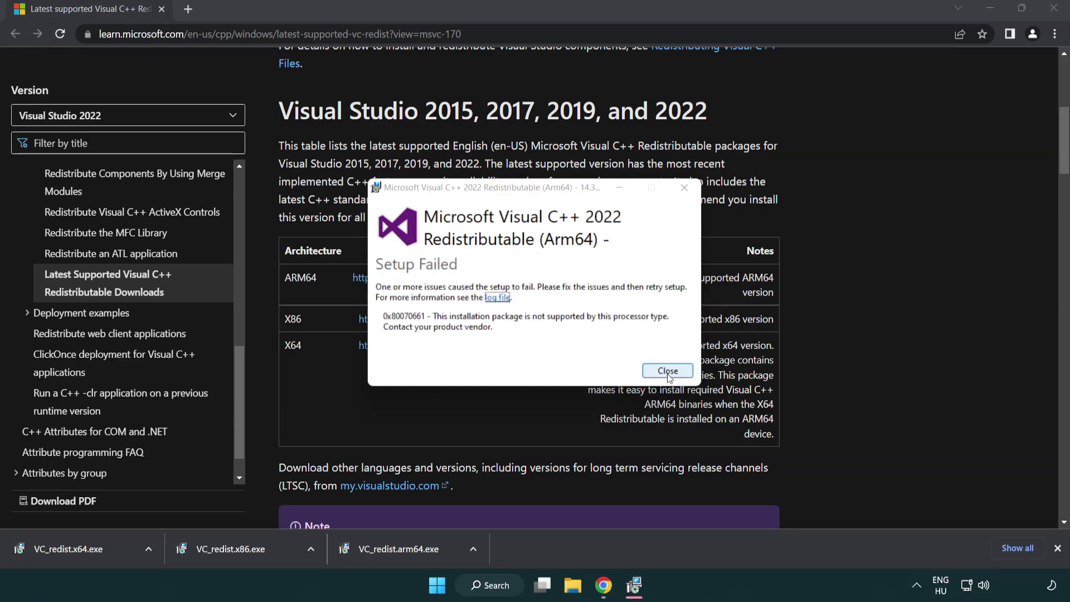
pyautogui.click(668, 371)
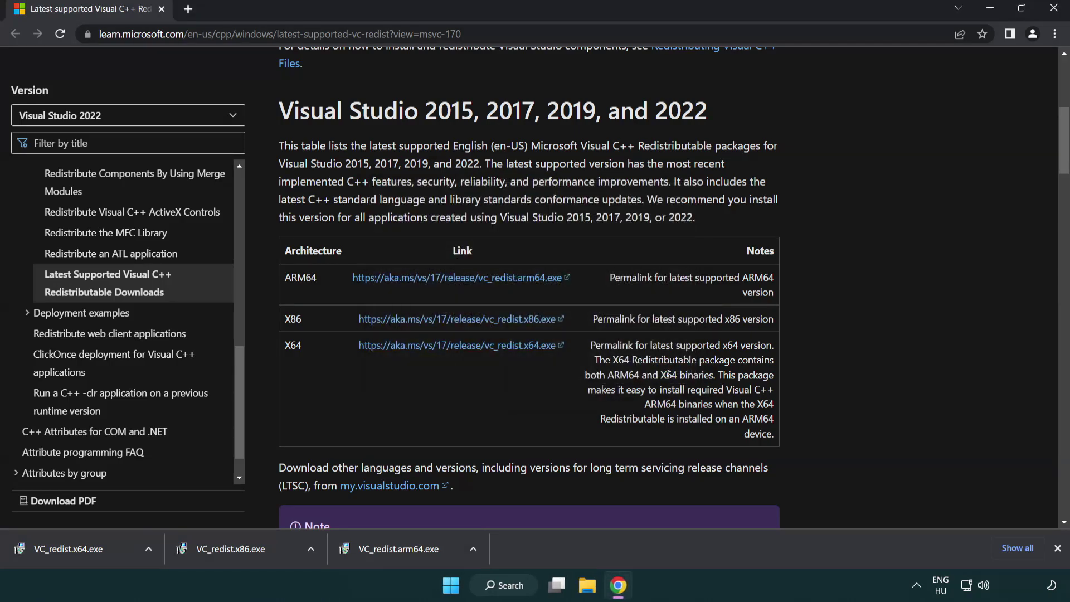
# Install the x86 and x64 Visual C++ 2015-2022 redistributables, closing each without restarting.
pyautogui.click(239, 555)
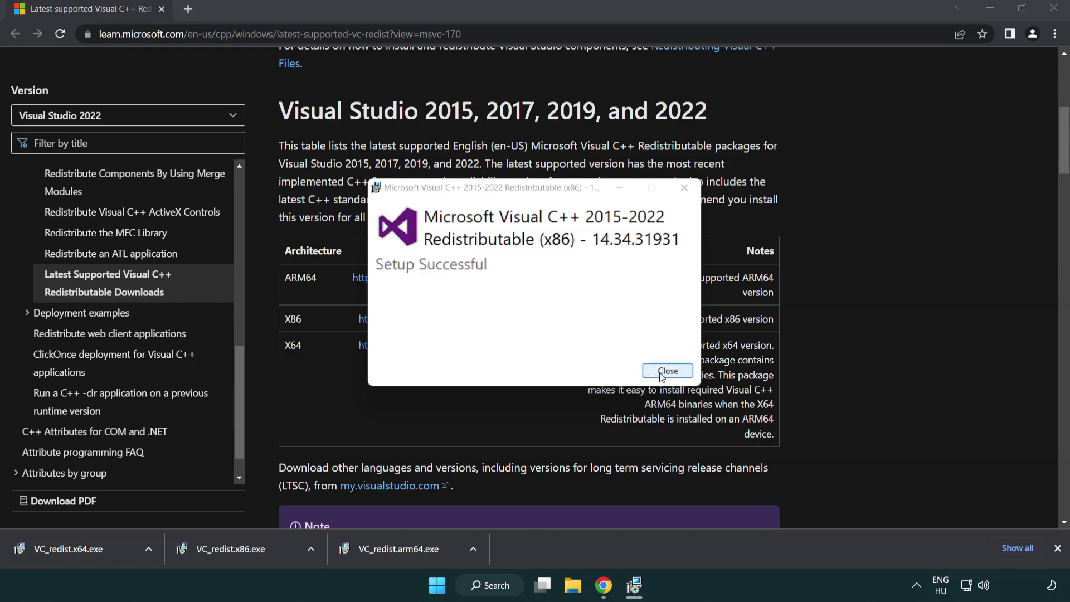
pyautogui.click(668, 372)
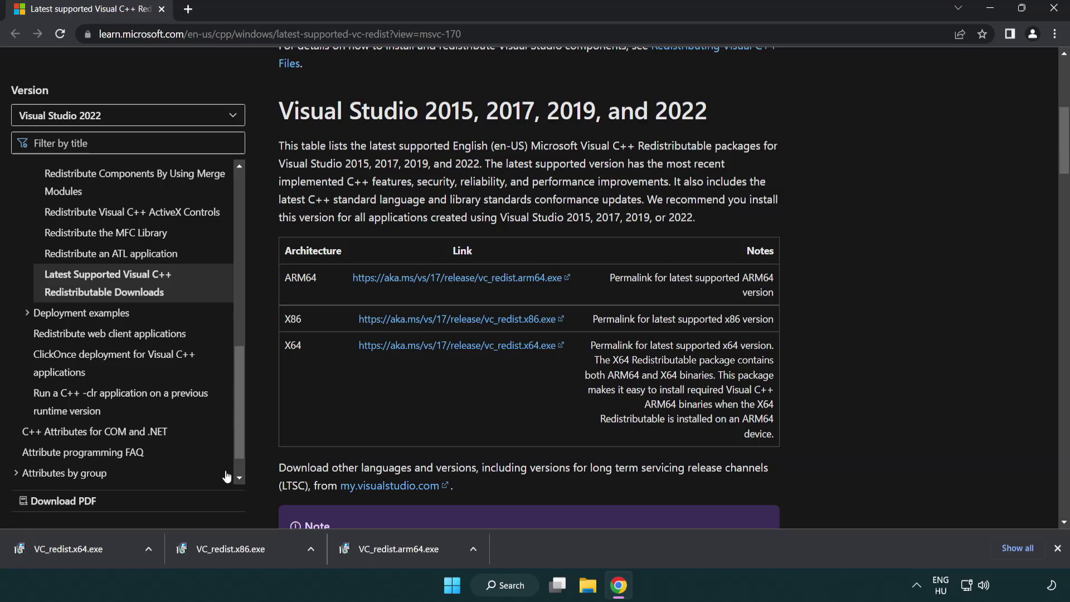
pyautogui.click(81, 547)
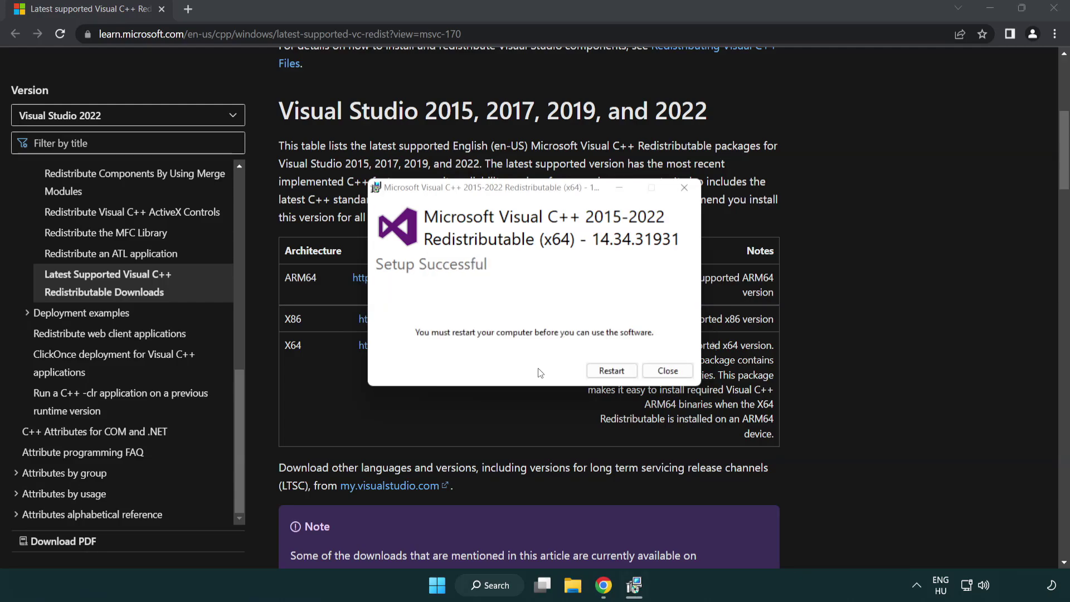
pyautogui.click(668, 372)
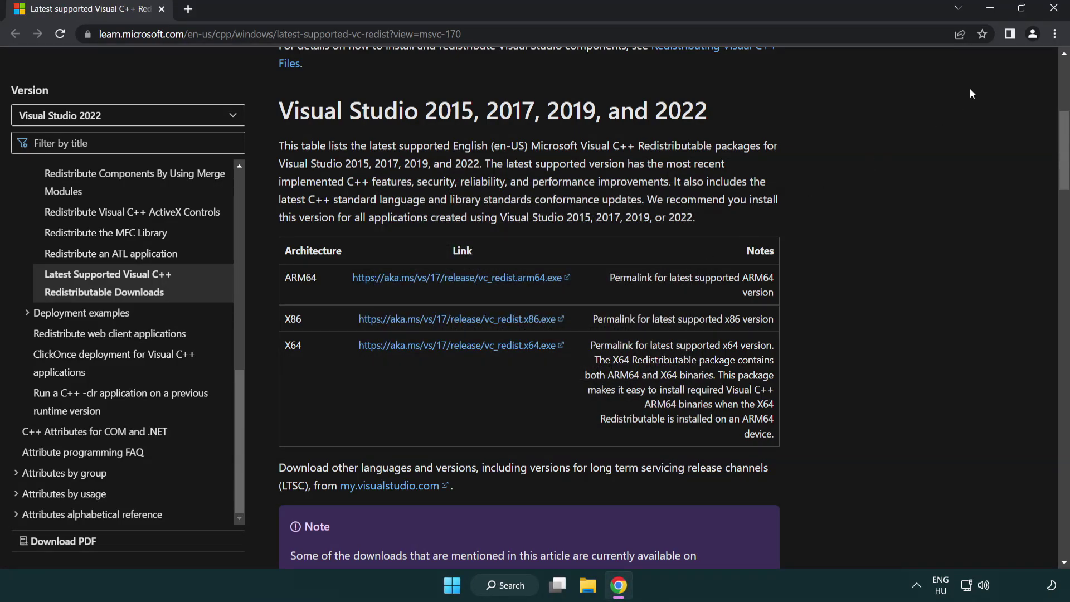
# Close Chrome, search for 'cmd', and bring up Command Prompt's launch options.
pyautogui.click(1055, 9)
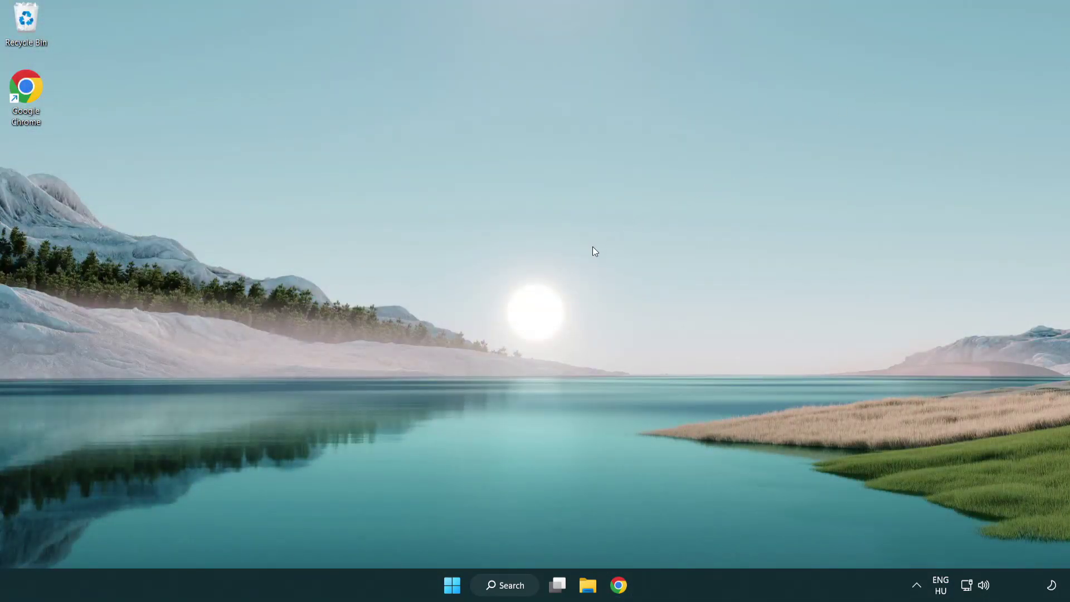
pyautogui.click(493, 586)
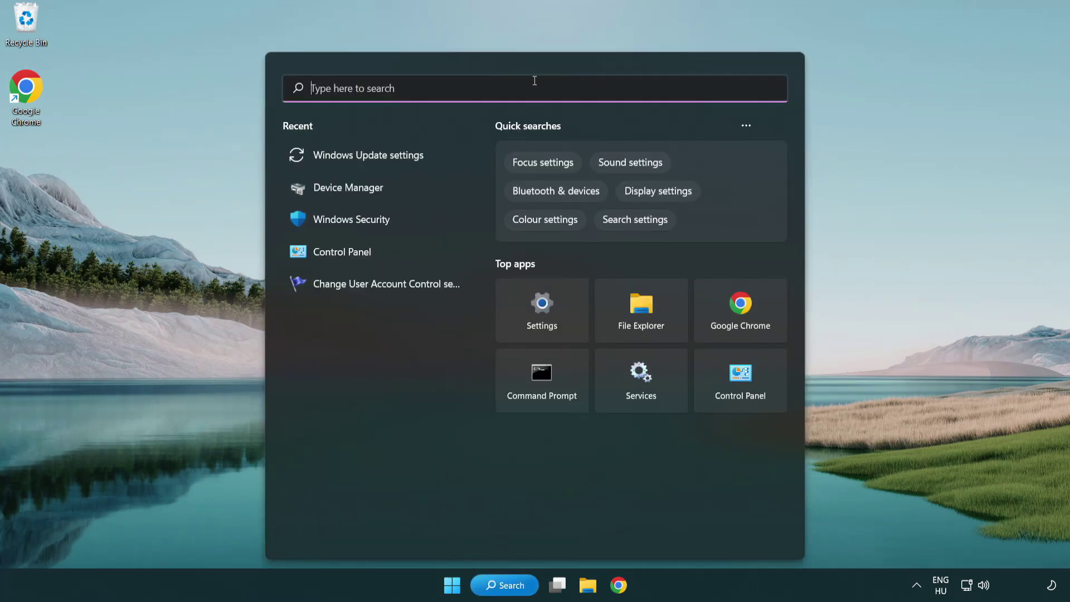
pyautogui.write('cmd')
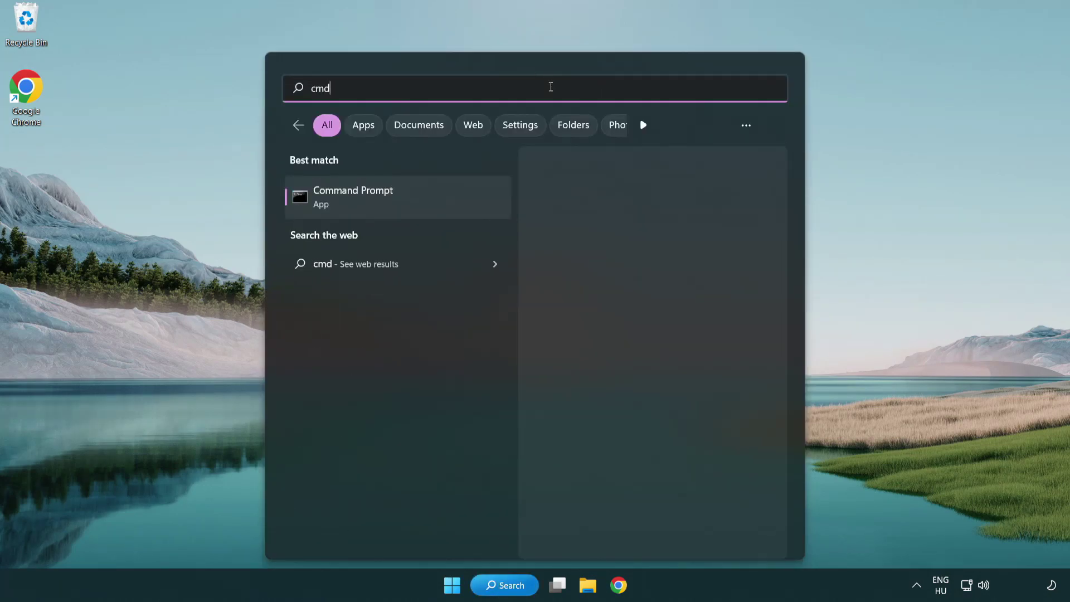
pyautogui.rightClick(411, 204)
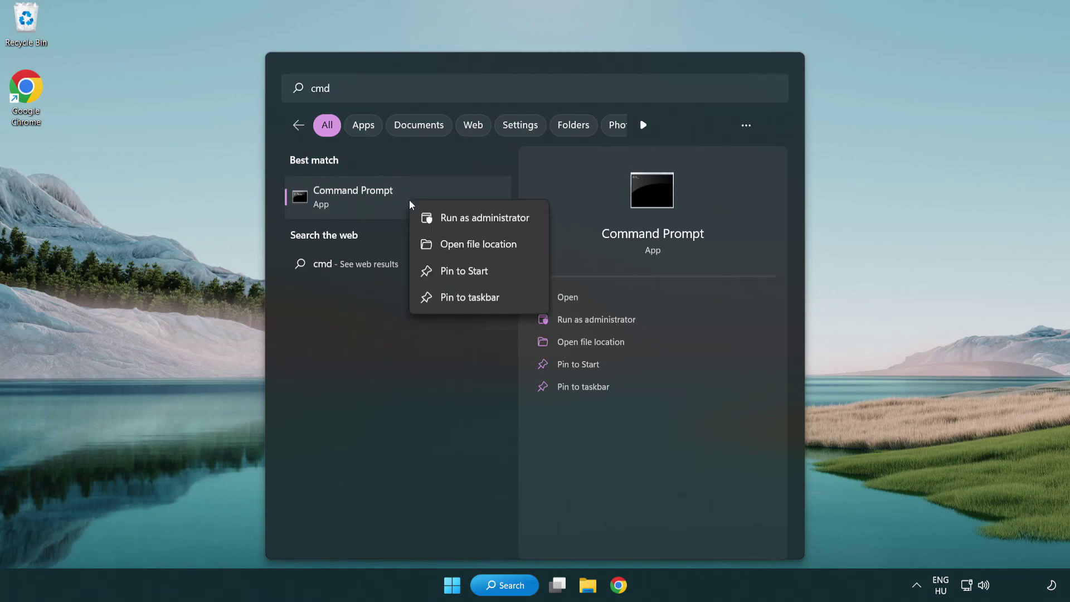
# Launch Command Prompt as administrator and run sfc /scannow.
pyautogui.click(483, 222)
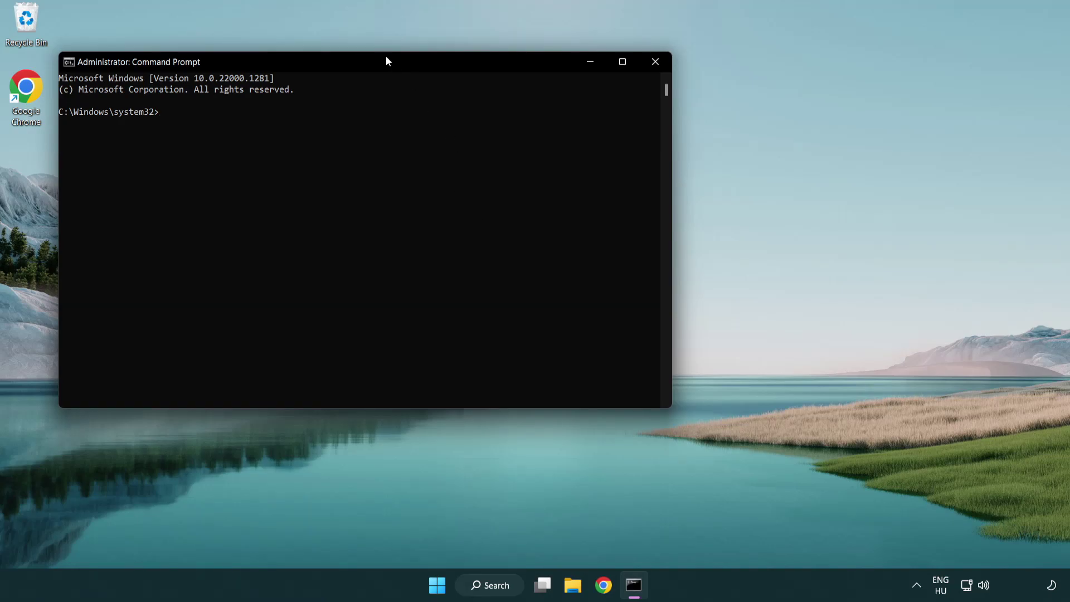
pyautogui.moveTo(386, 57); pyautogui.dragTo(539, 110)
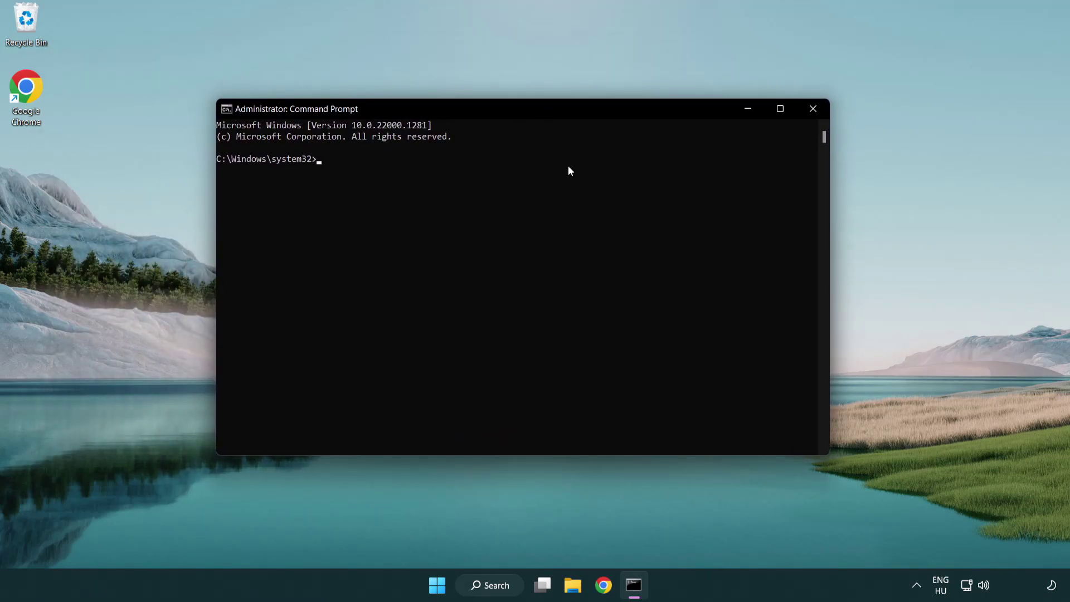
pyautogui.write('sfc /')
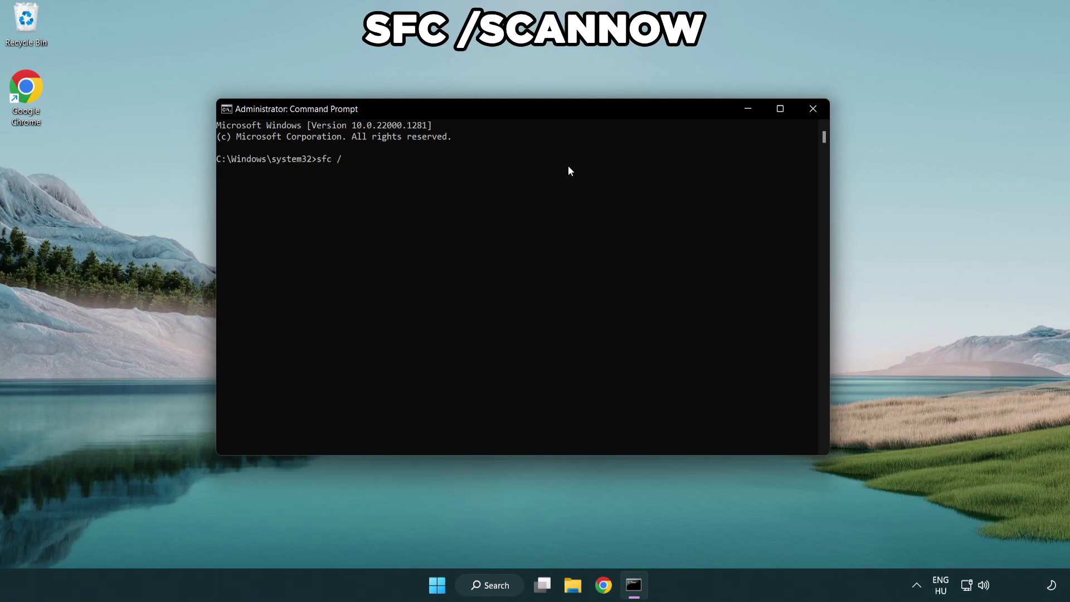
pyautogui.write('scannow')
pyautogui.press('Return')
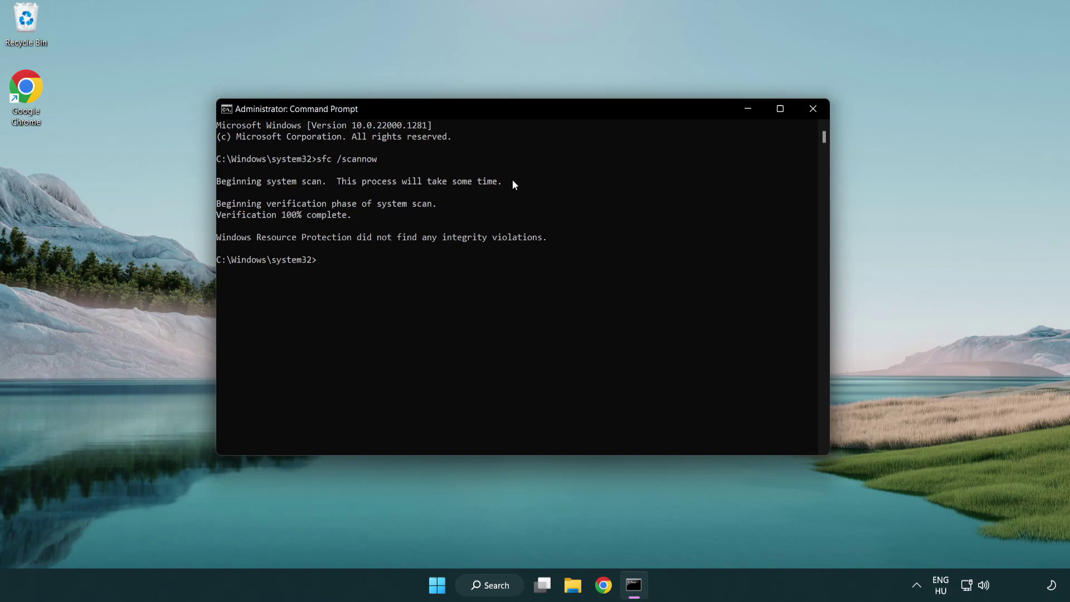
# Restart the PC from the Start menu, then search Windows for 'security'.
pyautogui.click(817, 112)
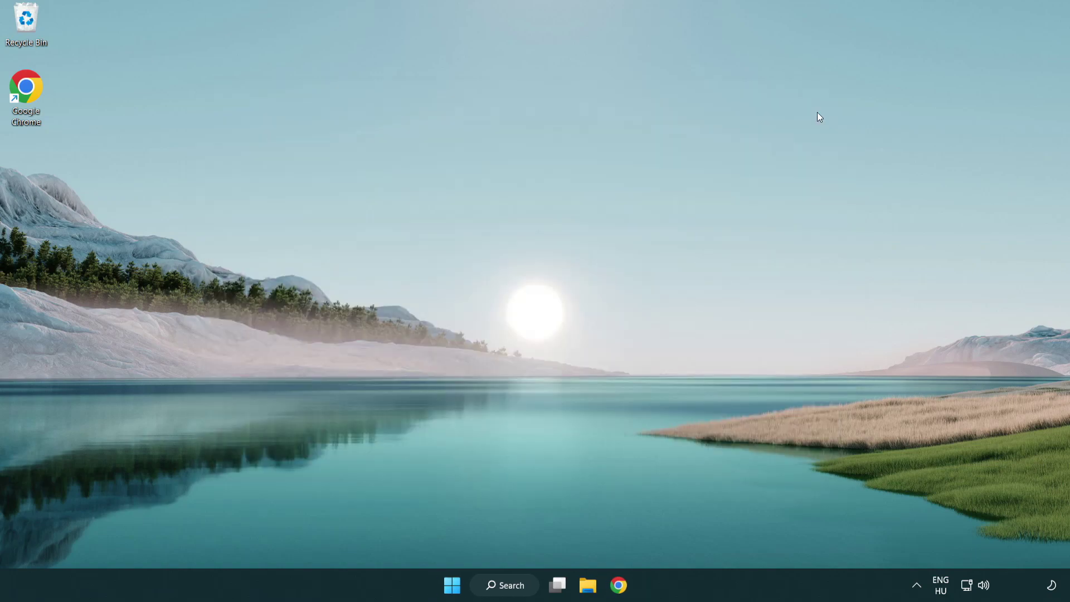
pyautogui.click(451, 585)
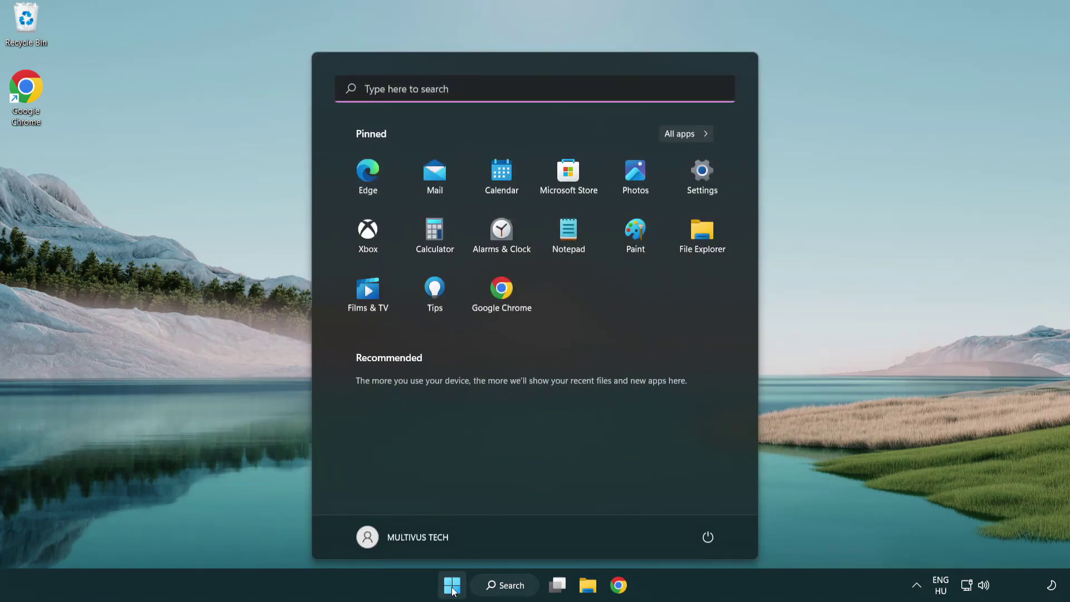
pyautogui.click(709, 535)
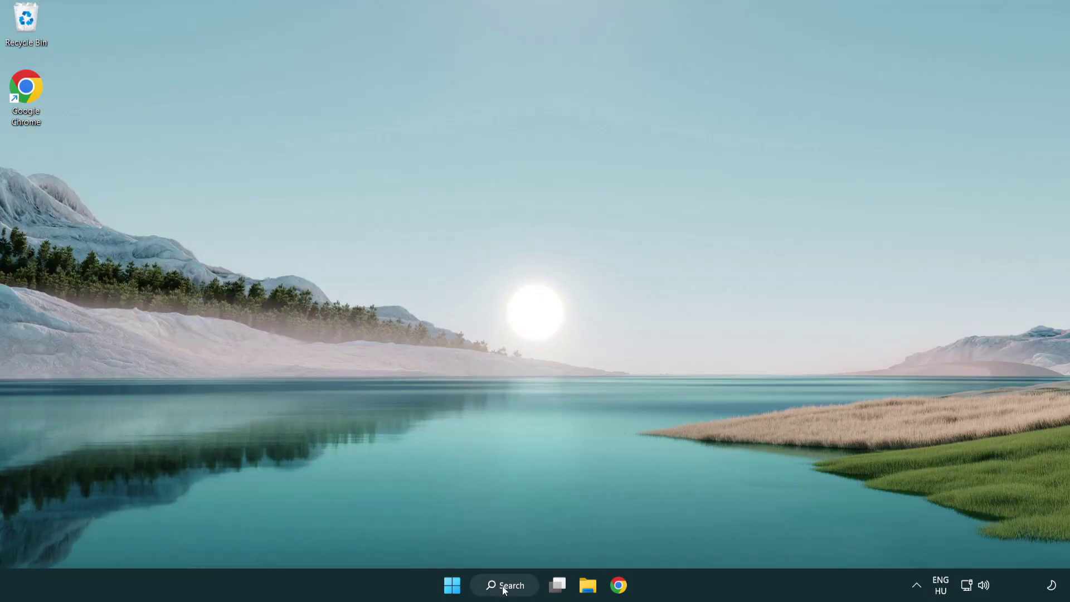
pyautogui.click(510, 593)
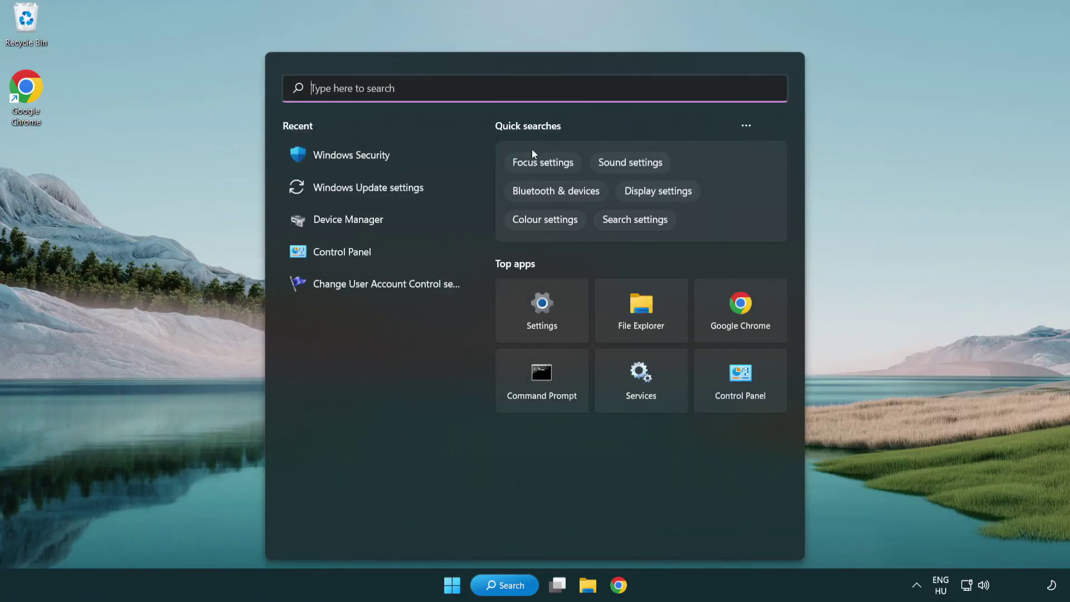
pyautogui.write('sec')
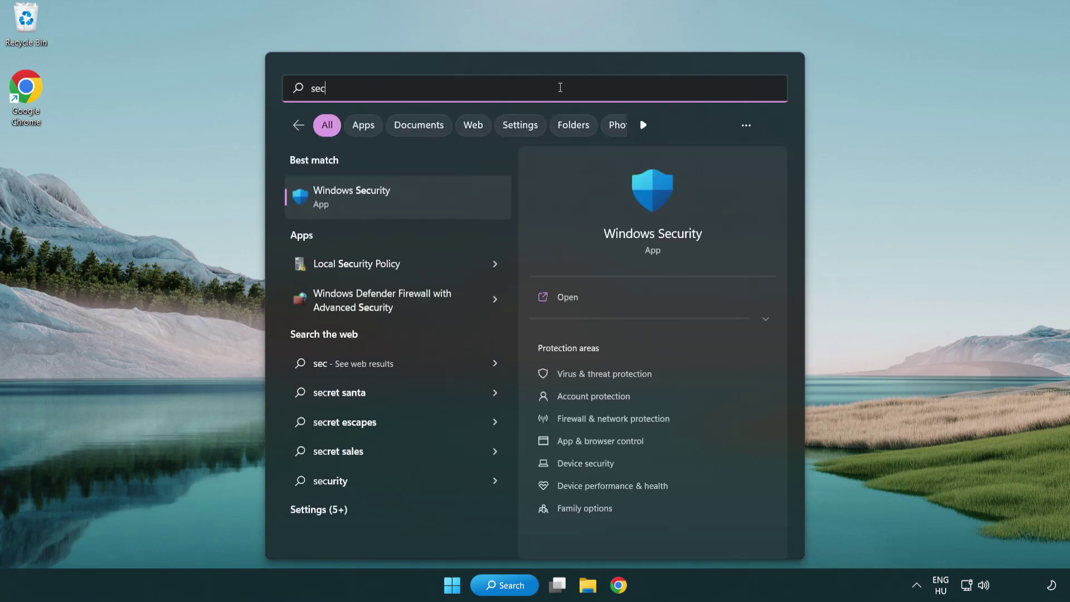
pyautogui.write('uri')
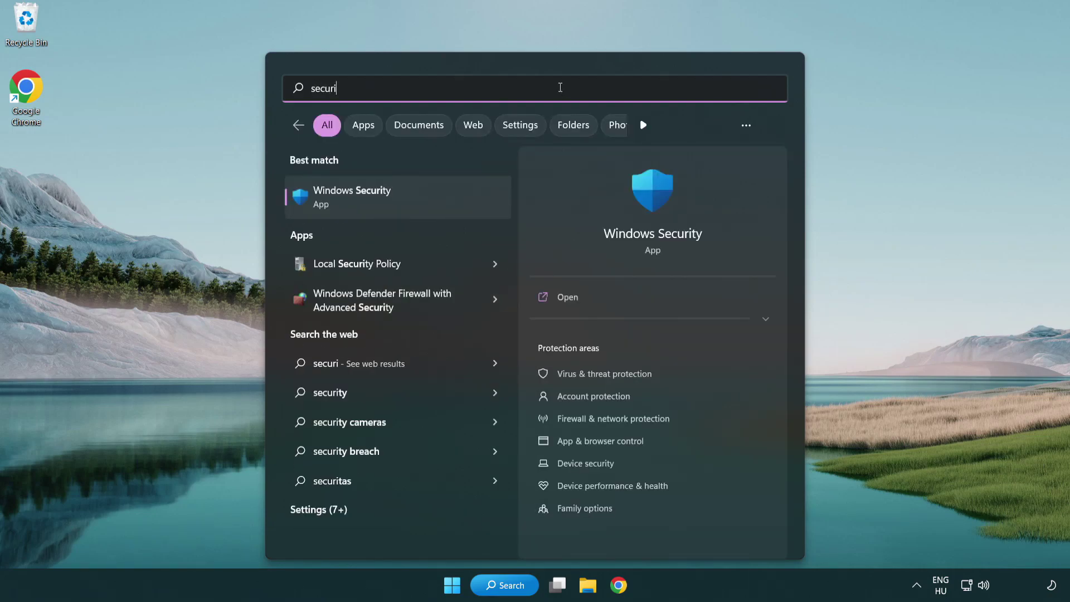
pyautogui.write('ty')
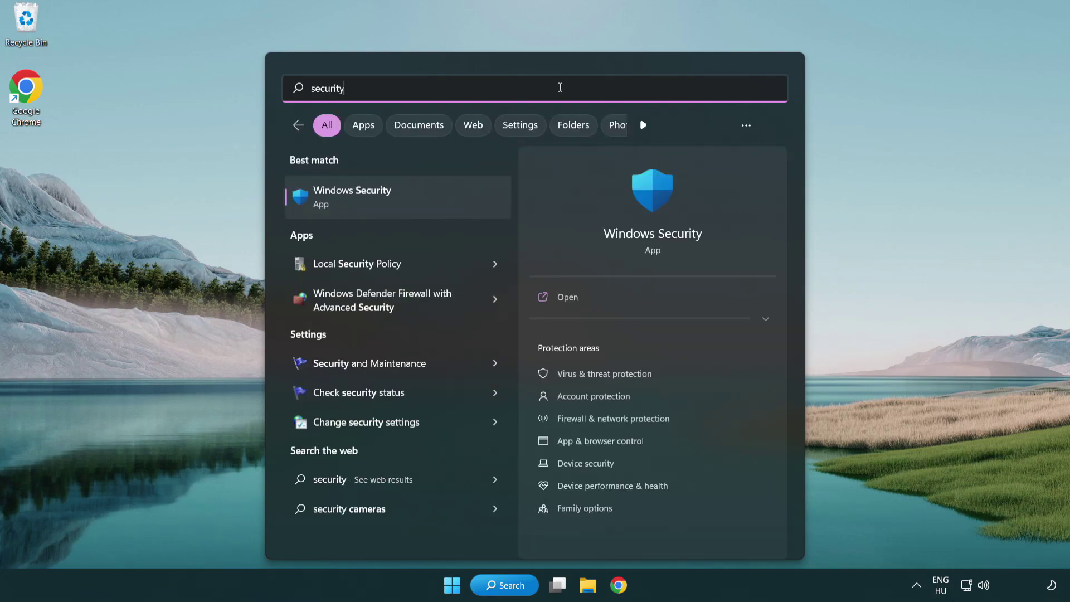
# Open Windows Security and go to Virus & threat protection > Manage settings > Add or remove exclusions.
pyautogui.click(440, 207)
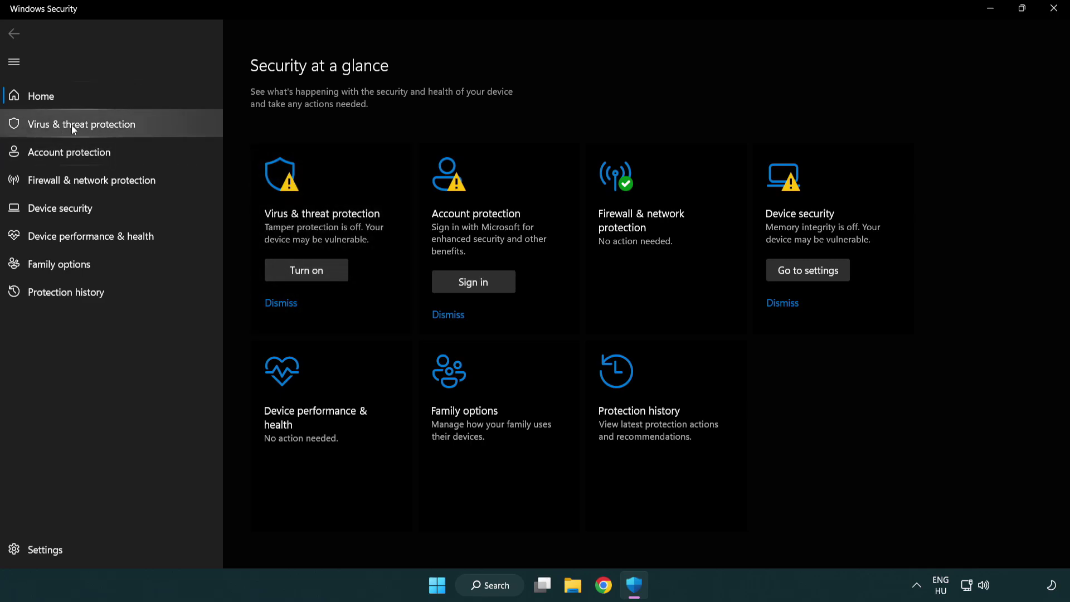
pyautogui.click(163, 127)
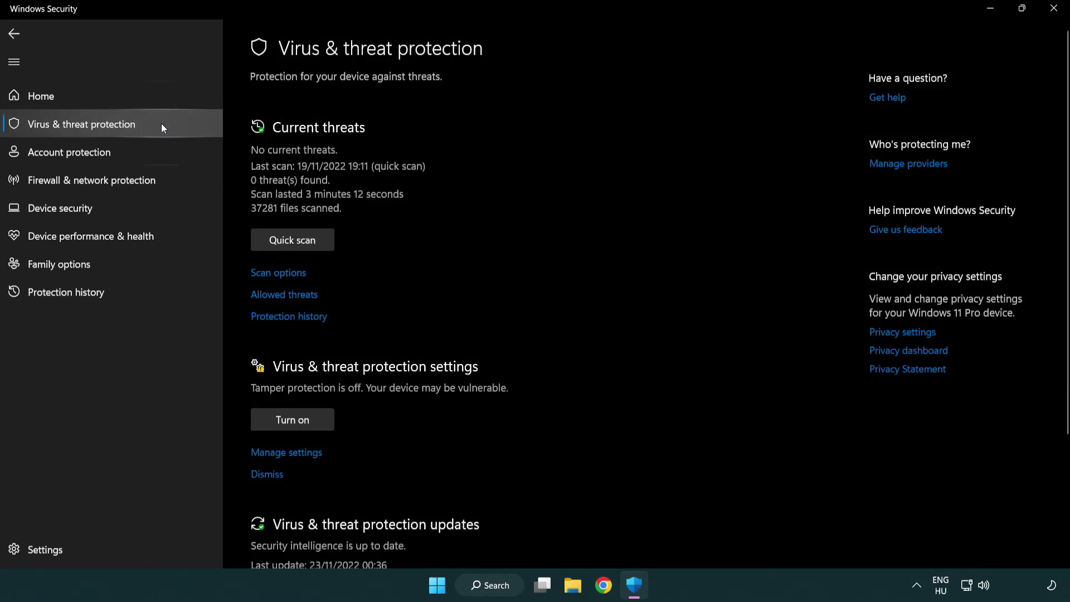
pyautogui.scroll(-2, 307, 232)
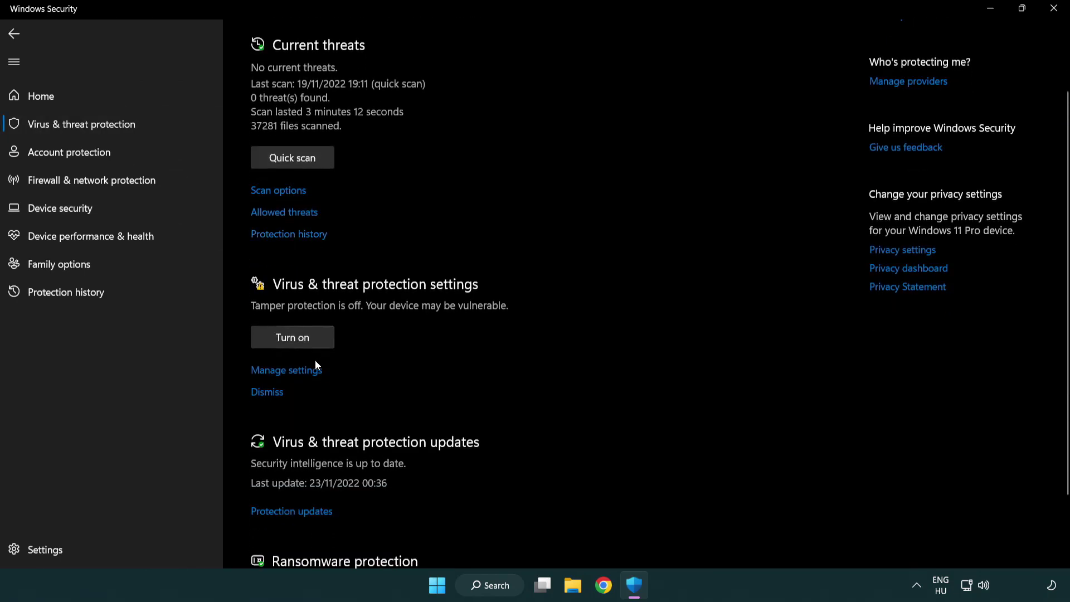
pyautogui.click(284, 371)
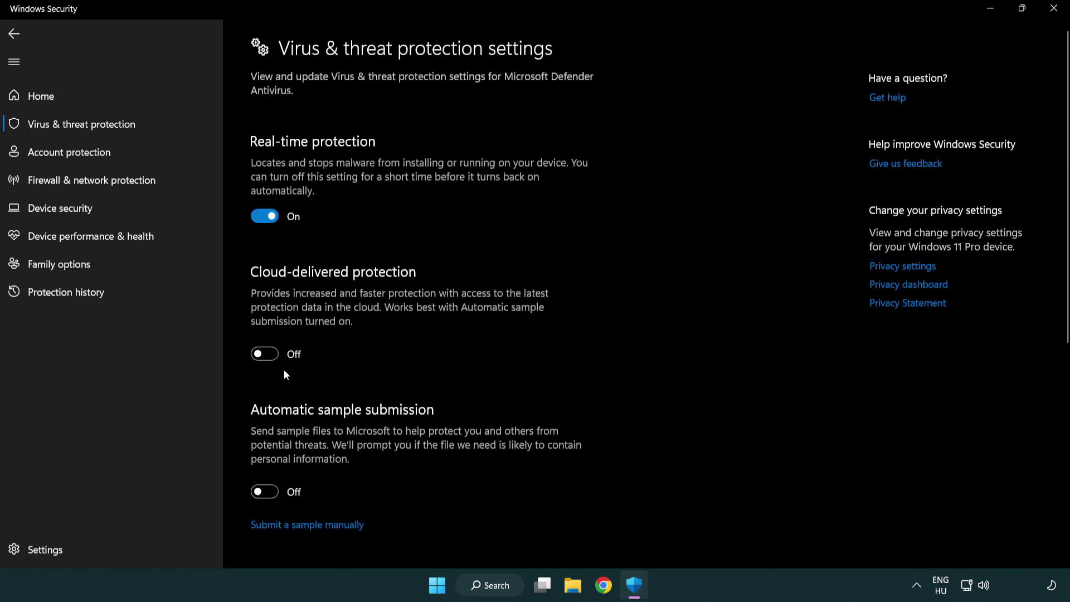
pyautogui.scroll(-8, 284, 370)
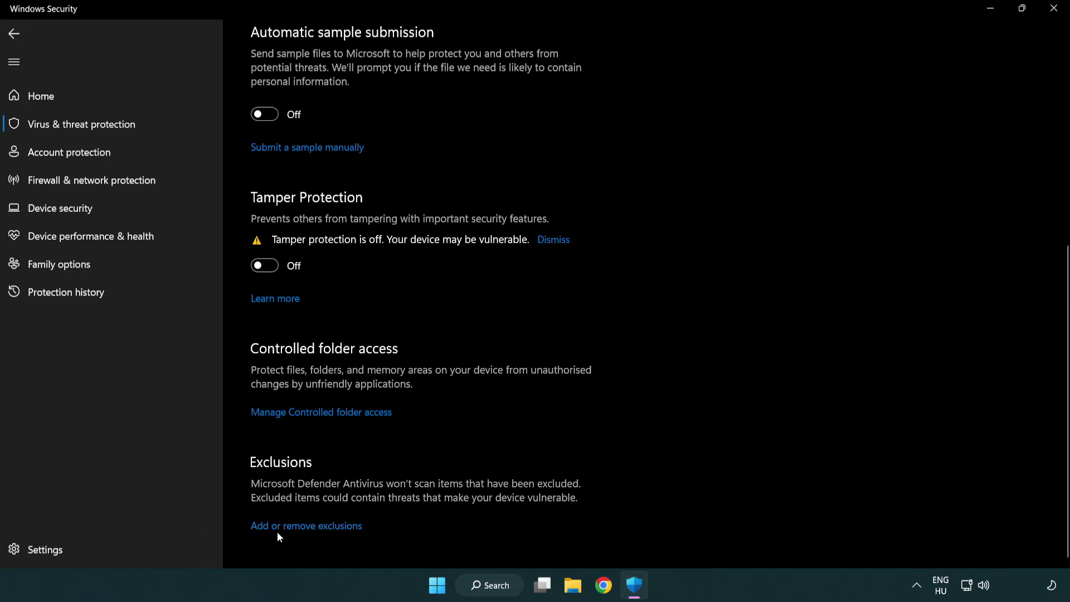
pyautogui.click(308, 530)
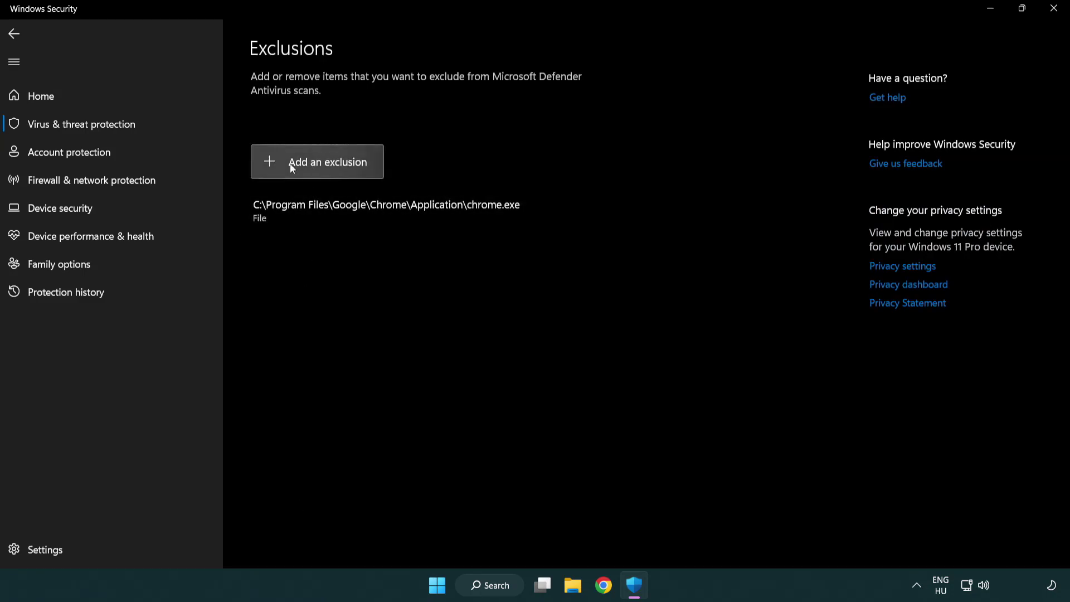
# Start a File exclusion and browse up to Local Disk (C:).
pyautogui.click(321, 167)
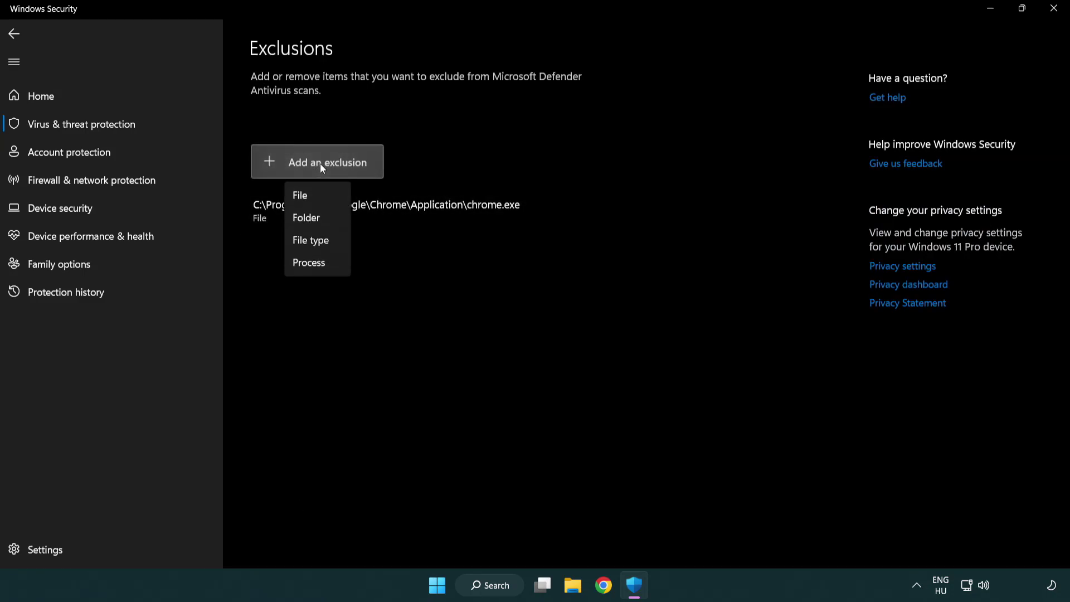
pyautogui.click(323, 197)
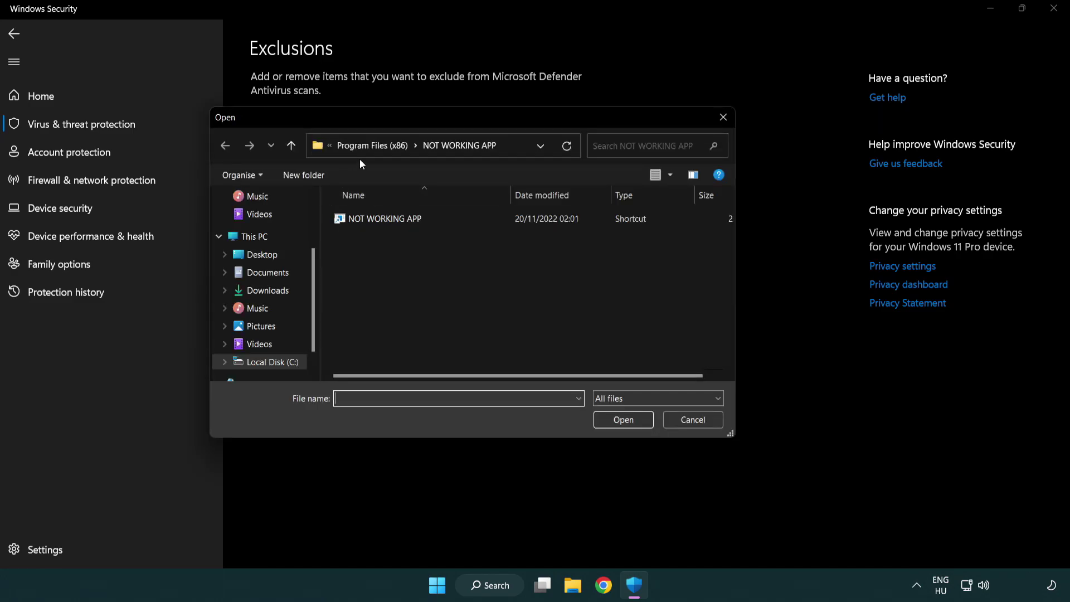
pyautogui.click(363, 149)
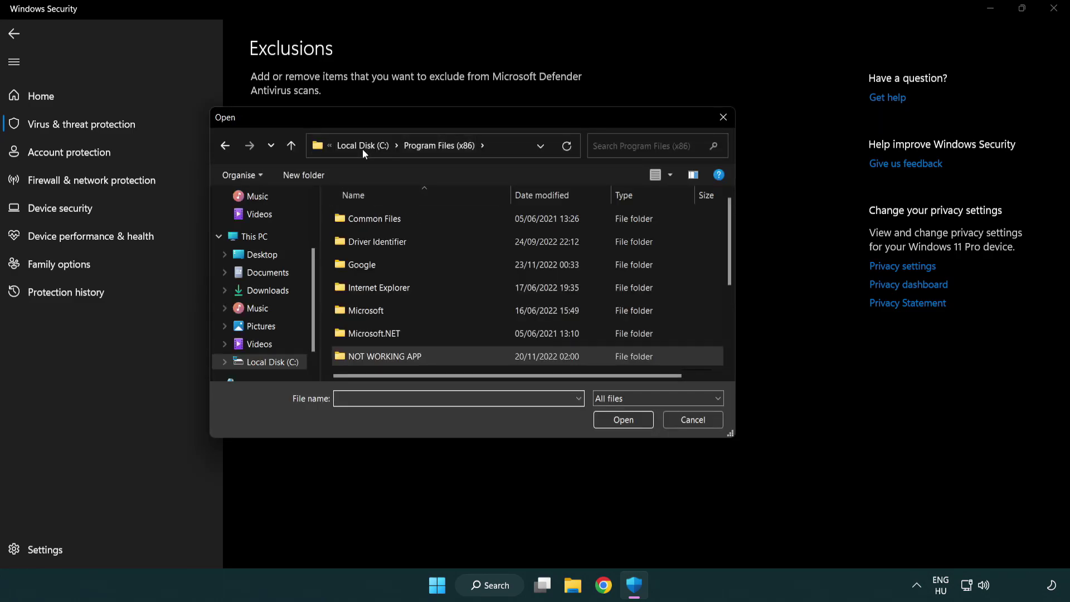
pyautogui.click(369, 146)
pyautogui.click(360, 146)
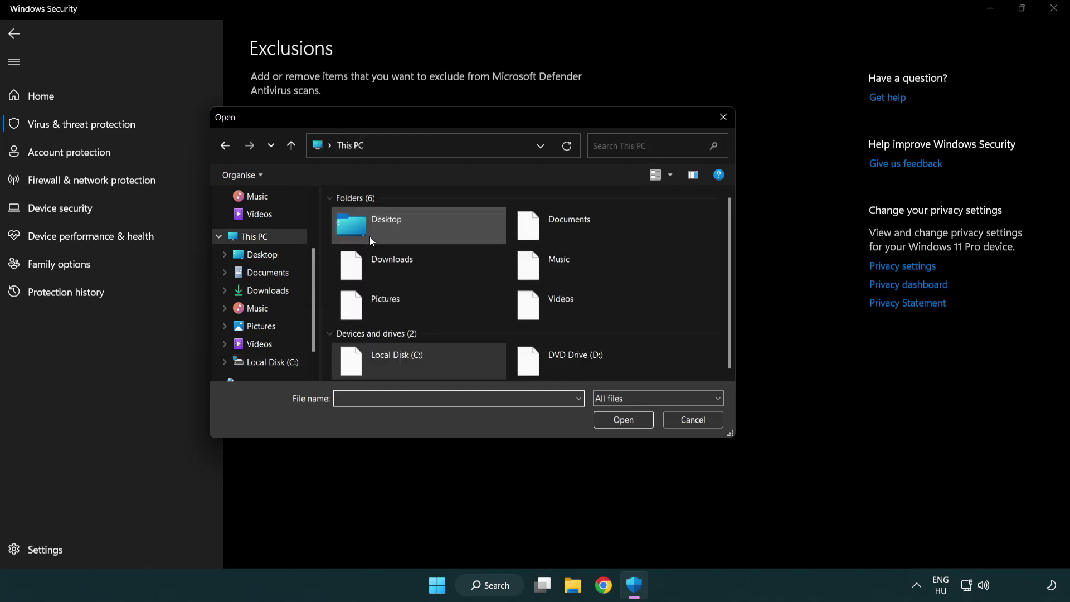
pyautogui.doubleClick(390, 368)
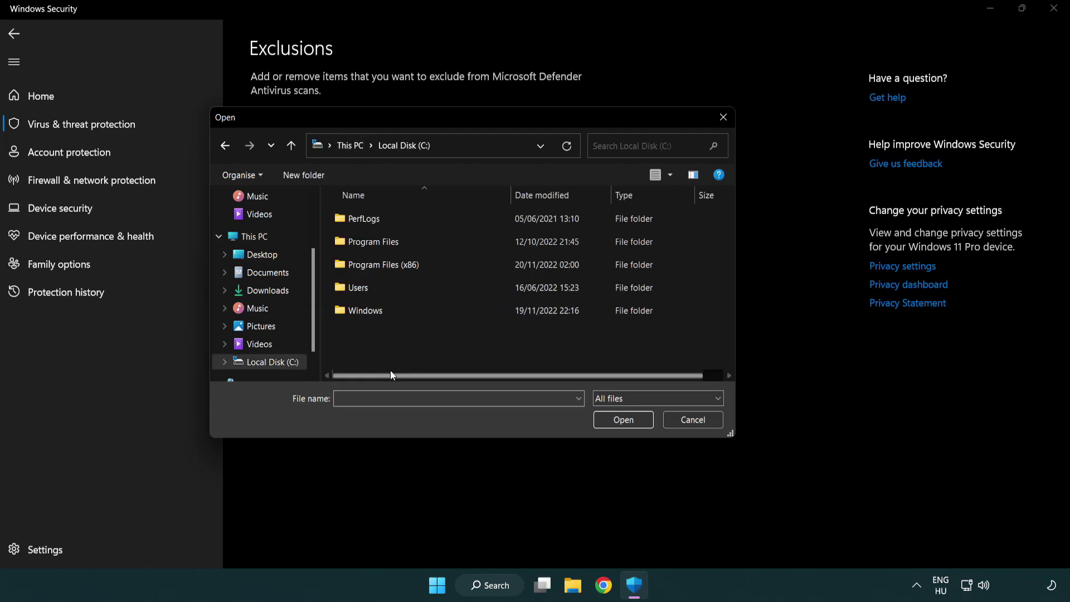
# Select the shortcut in C:\Program Files (x86)\NOT WORKING APP and submit it as an exclusion.
pyautogui.click(393, 266)
pyautogui.doubleClick(393, 266)
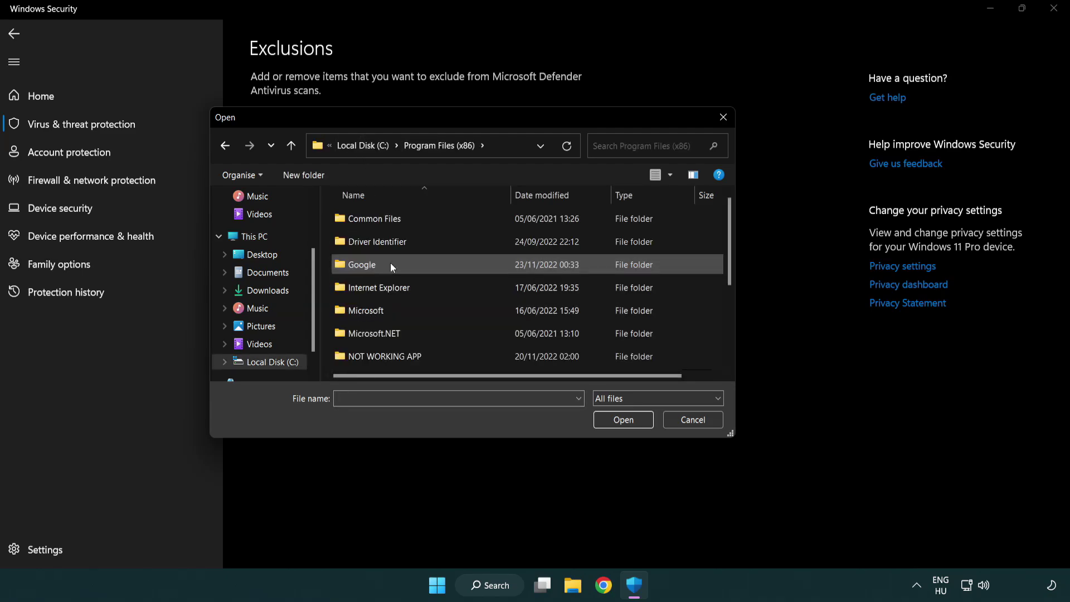
pyautogui.click(399, 358)
pyautogui.doubleClick(399, 357)
pyautogui.click(377, 218)
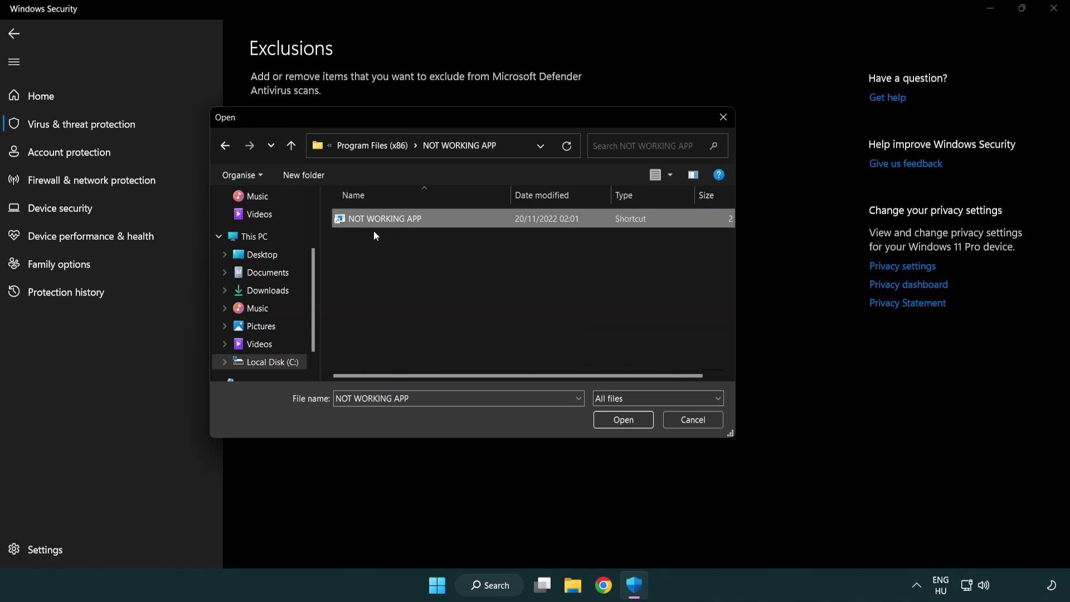
pyautogui.click(622, 423)
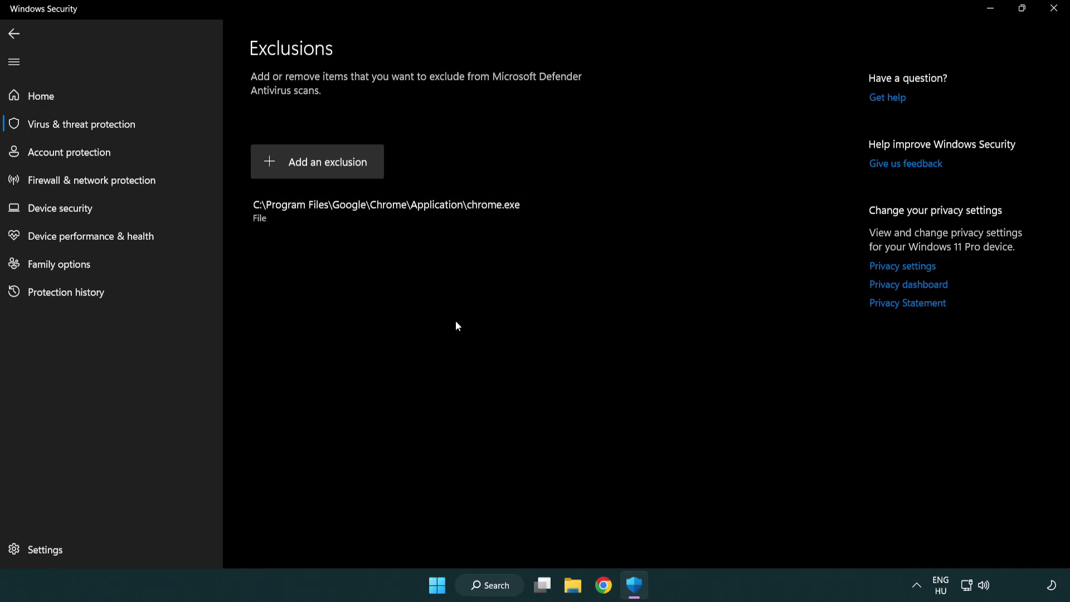
# Close the Windows Security window, leaving chrome.exe in the exclusions list.
pyautogui.click(1054, 9)
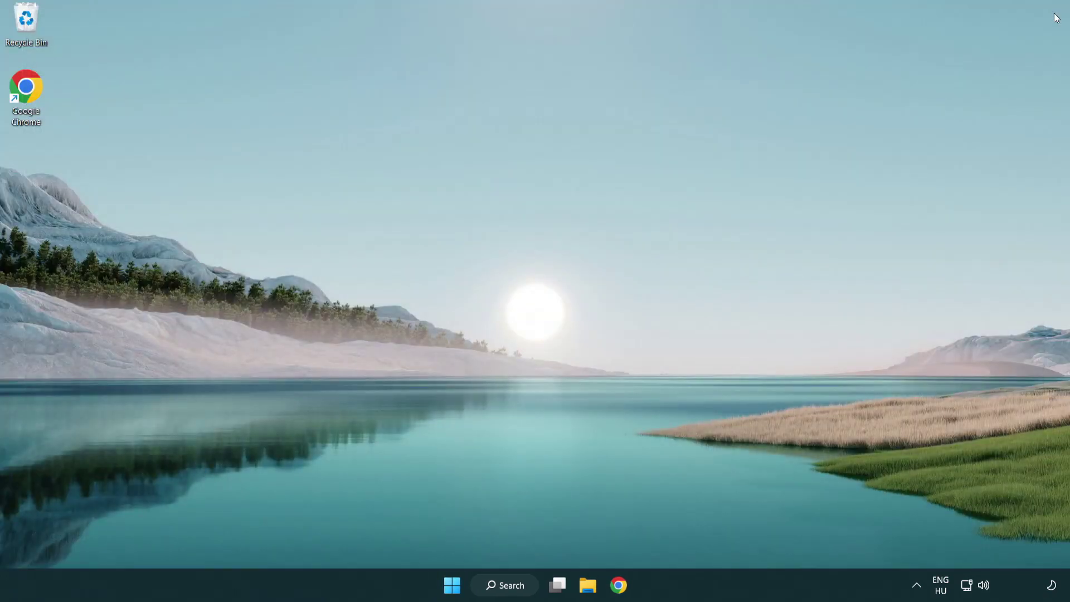
# Open the Start menu and show its Sleep, Shut down and Restart power options.
pyautogui.click(452, 585)
pyautogui.click(709, 536)
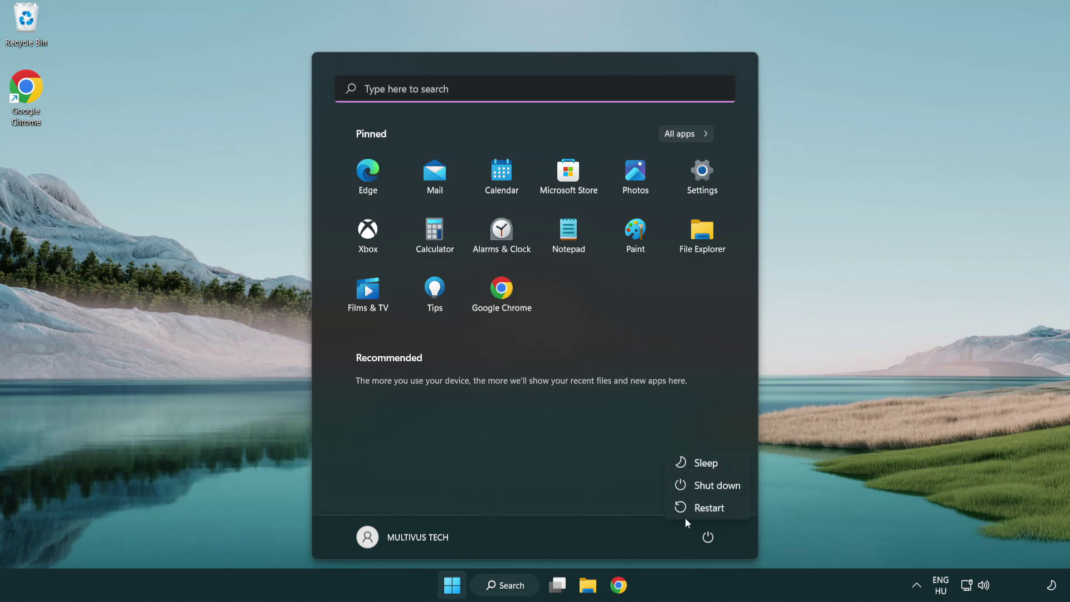